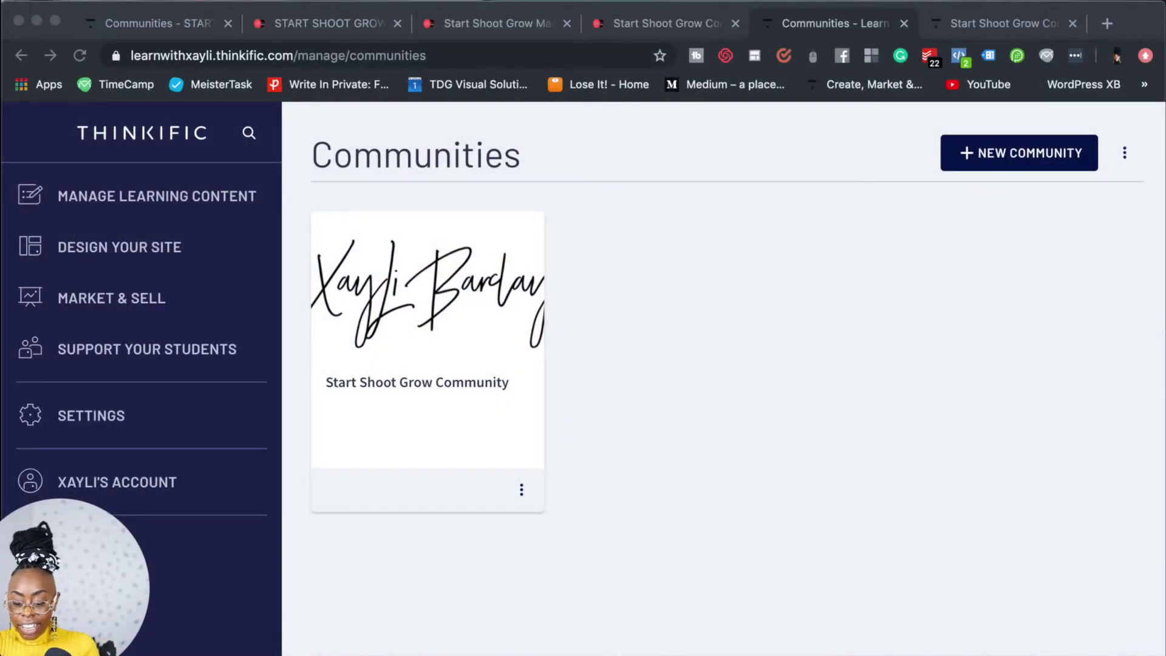
# - Bring the browser showing Thinkific's Communities page into focus
pyautogui.press('super+Tab')
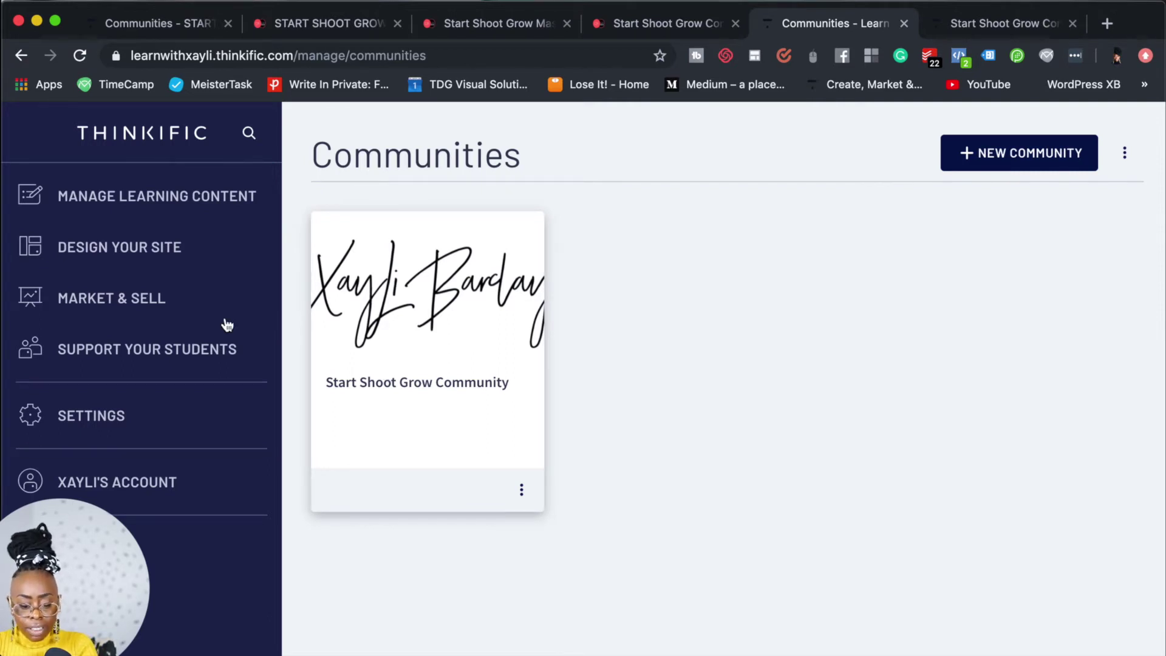
# - Expand Support Your Students in the sidebar and open the Communities page
pyautogui.click(161, 356)
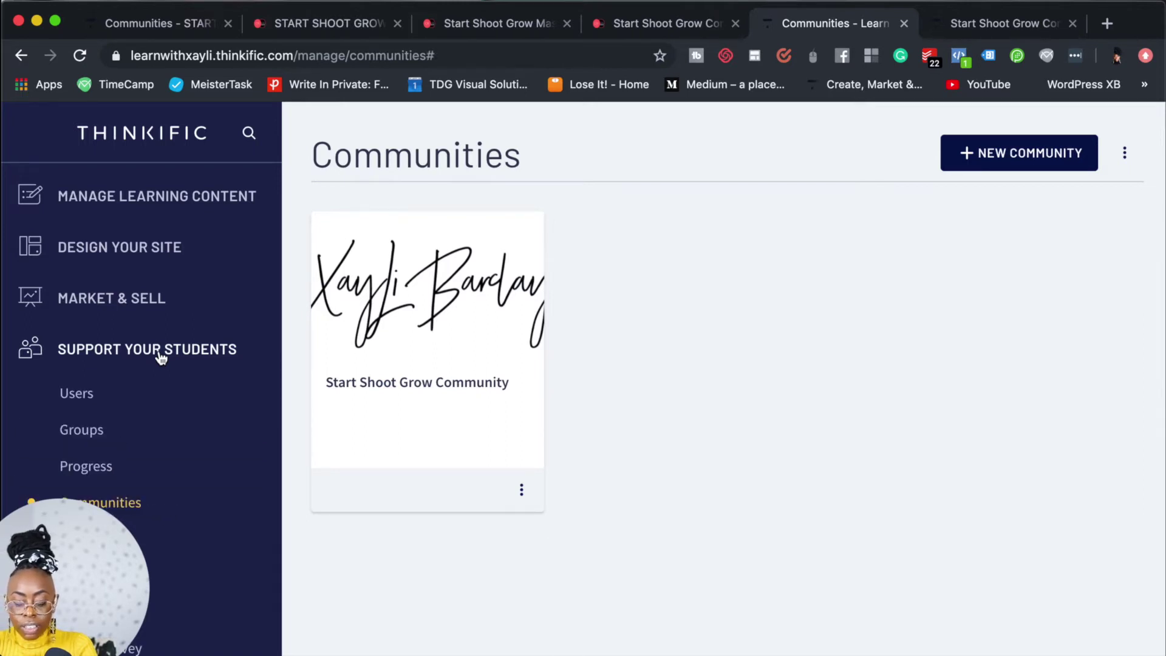
pyautogui.scroll(-5, 129, 451)
pyautogui.scroll(5, 129, 450)
pyautogui.scroll(-6, 129, 450)
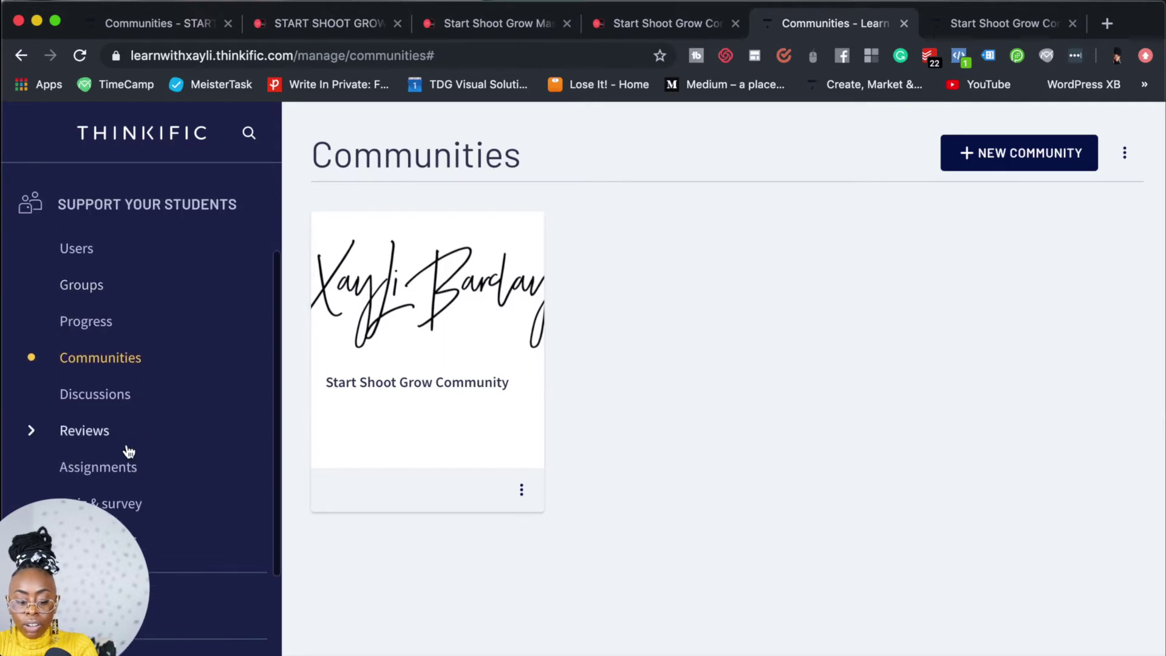
pyautogui.click(105, 358)
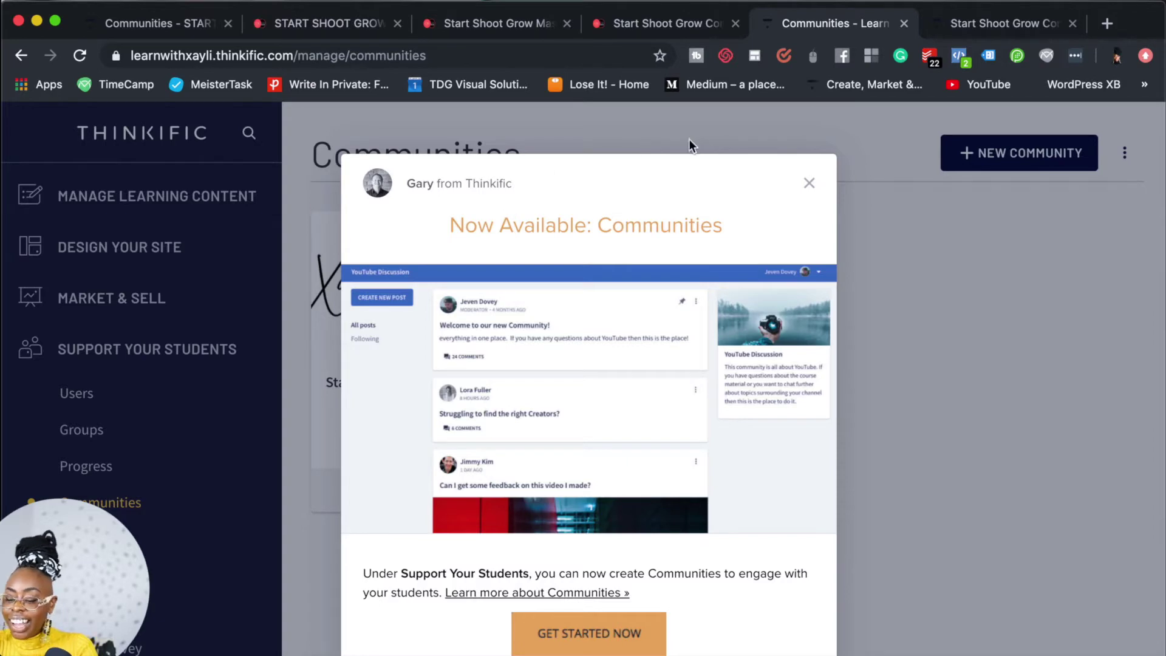
# - Dismiss the announcement and sharing tips, then begin a new community at its Name field
pyautogui.click(810, 183)
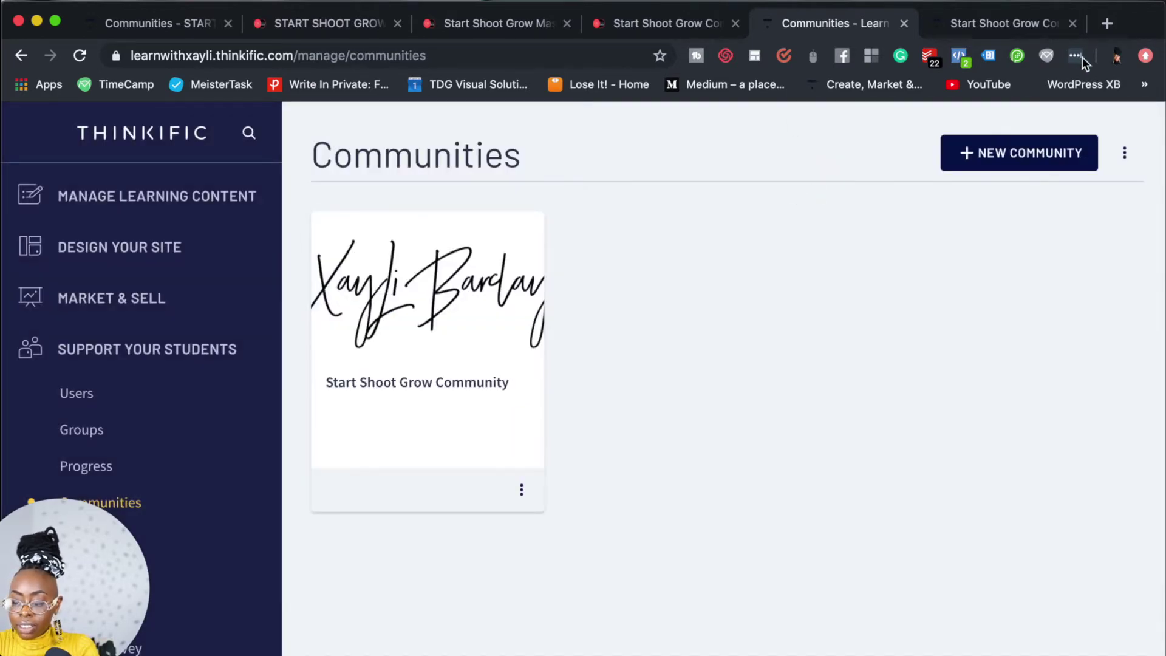
pyautogui.click(1009, 156)
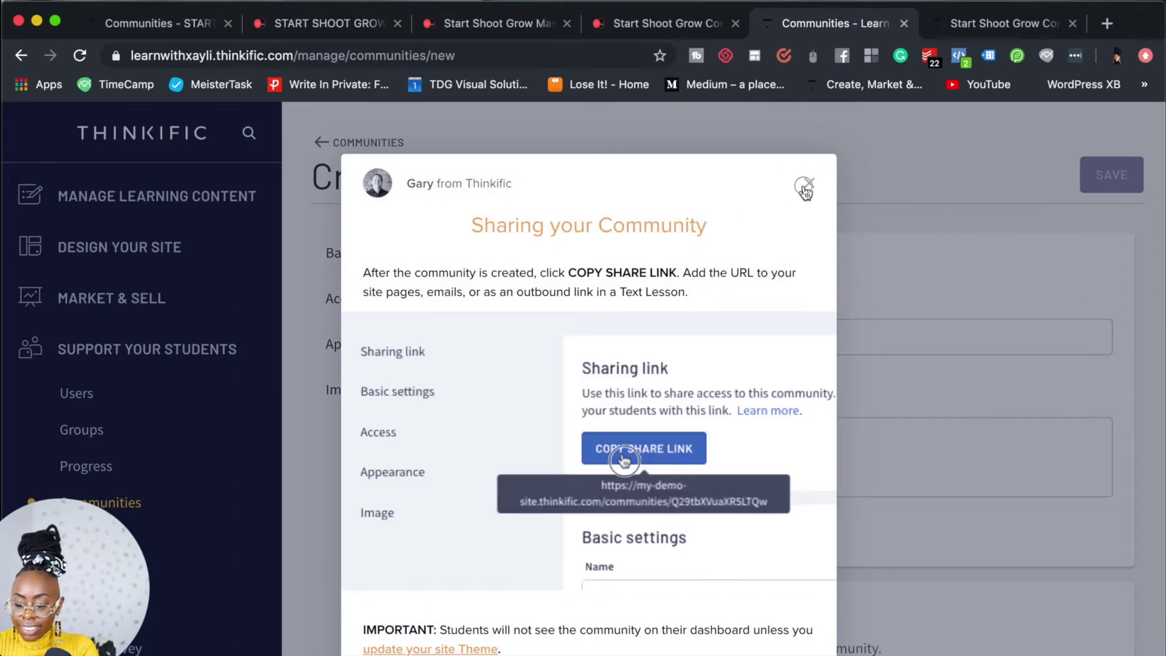
pyautogui.click(806, 189)
pyautogui.click(612, 342)
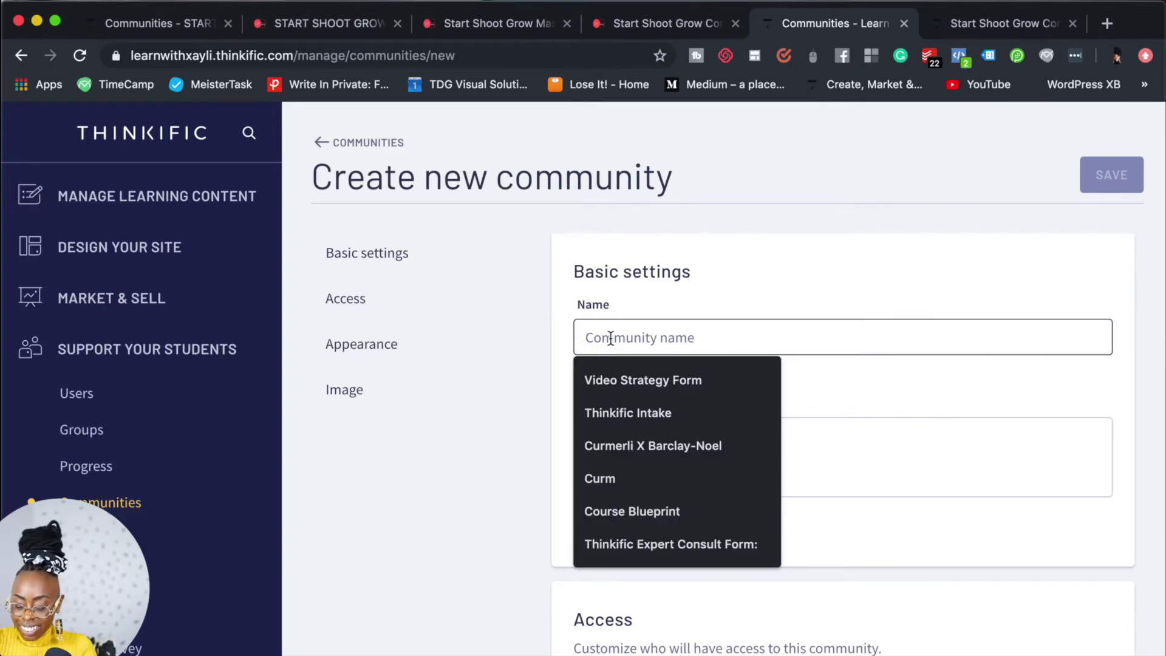
# - Enter 'Learners' as the name and 'People Who Want to Learn!' as the description
pyautogui.write('Lea')
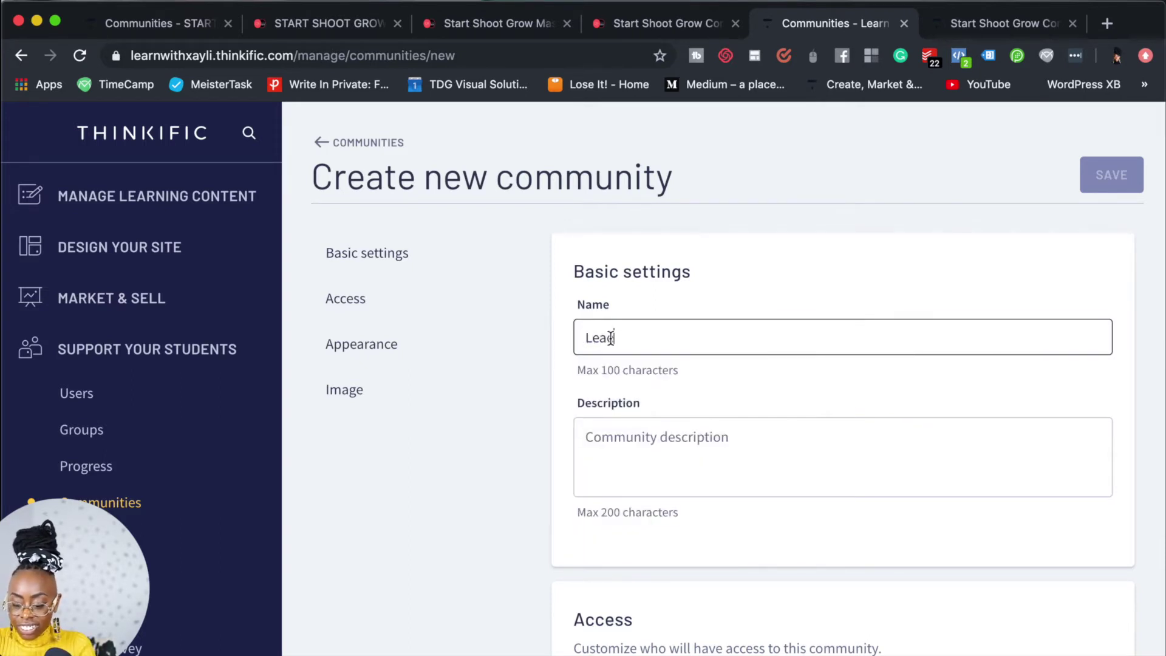
pyautogui.write('rners')
pyautogui.click(620, 447)
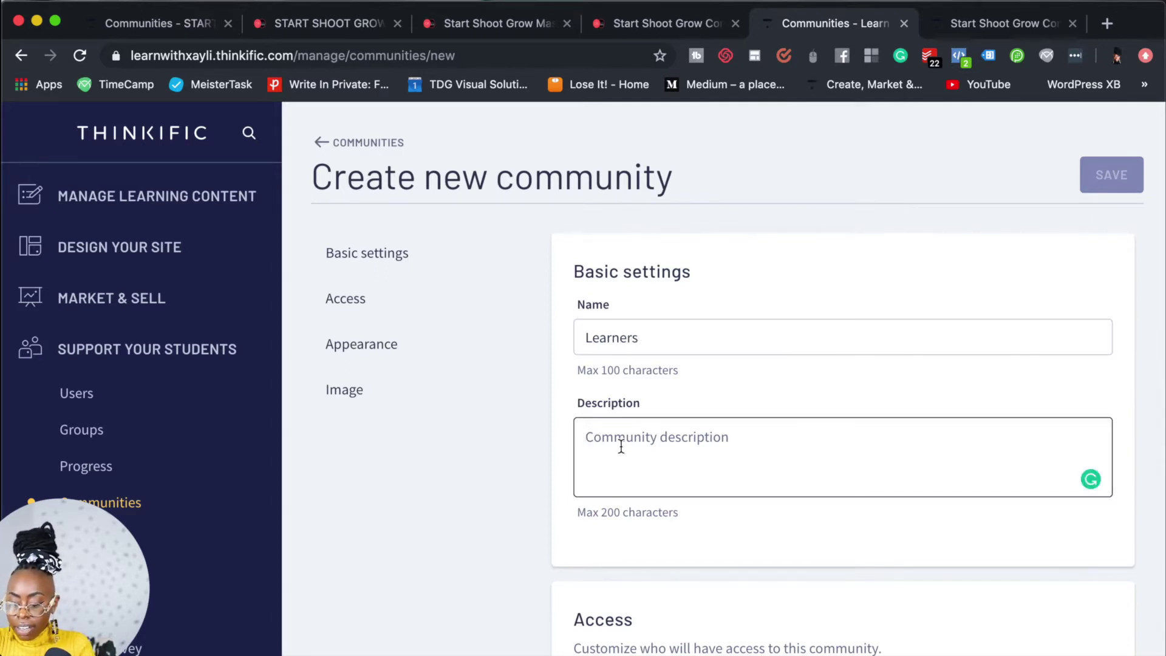
pyautogui.write('People Wh')
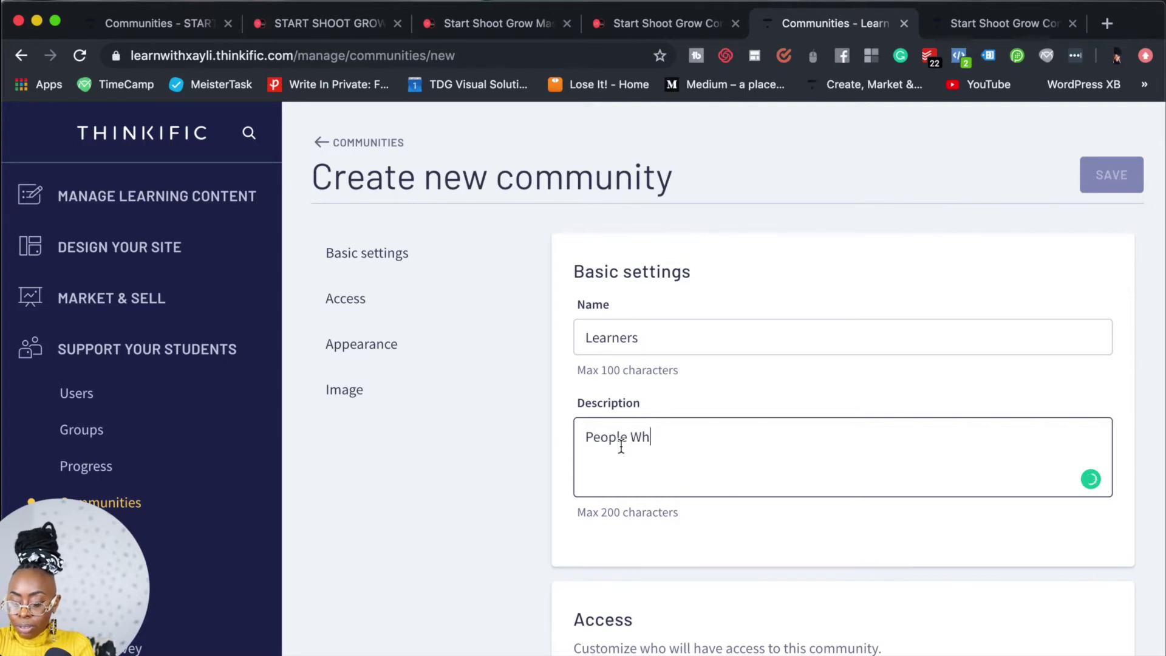
pyautogui.write('o Want t')
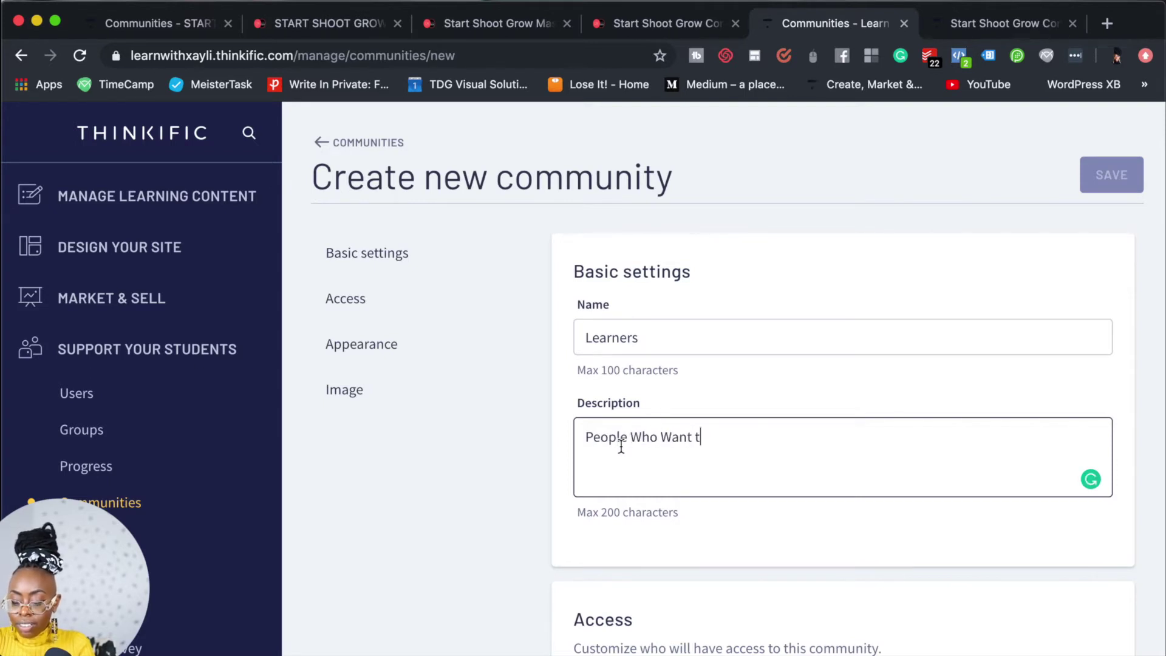
pyautogui.write('o Learn!')
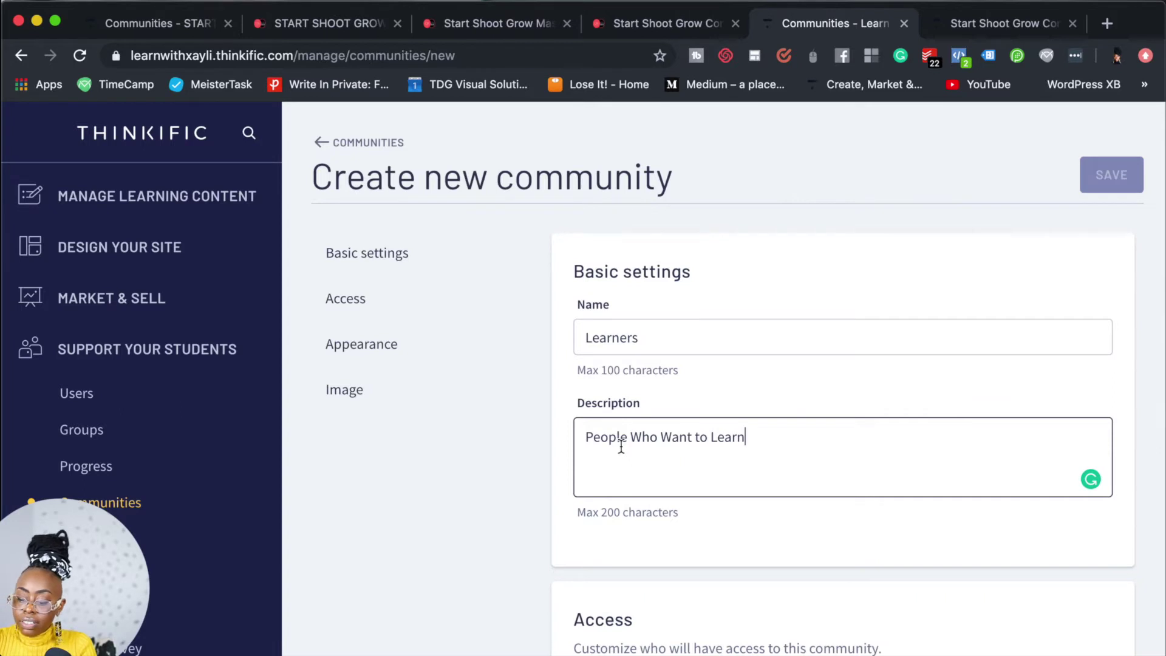
pyautogui.click(599, 535)
pyautogui.scroll(-5, 599, 536)
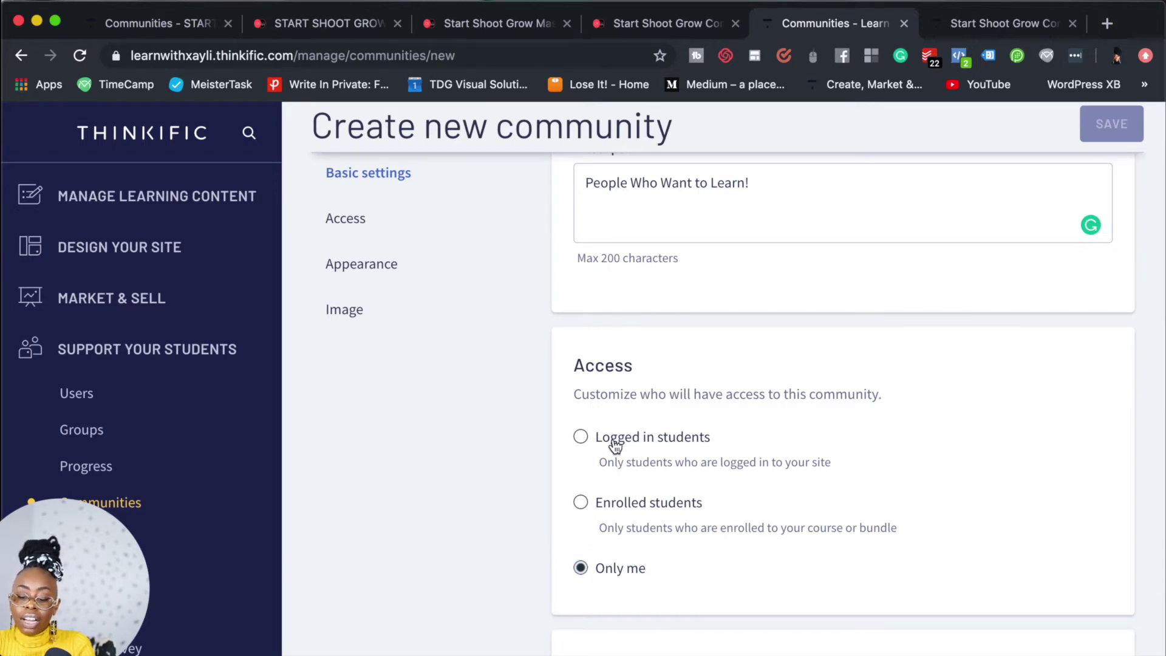
pyautogui.click(579, 503)
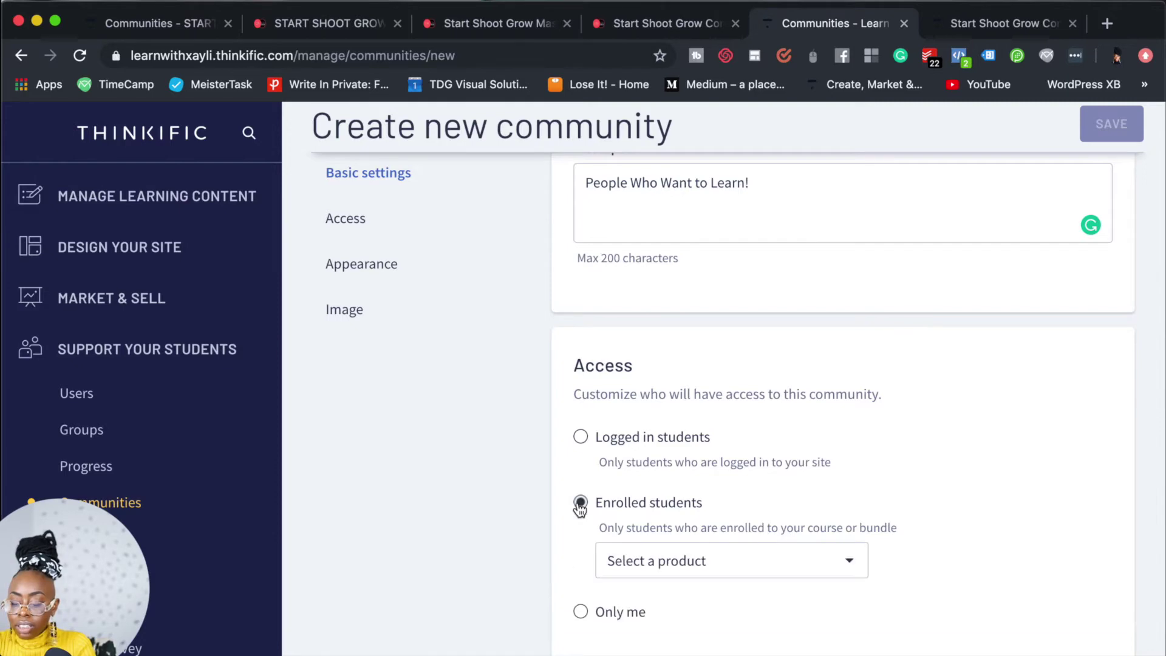
pyautogui.click(634, 565)
pyautogui.scroll(-4, 634, 564)
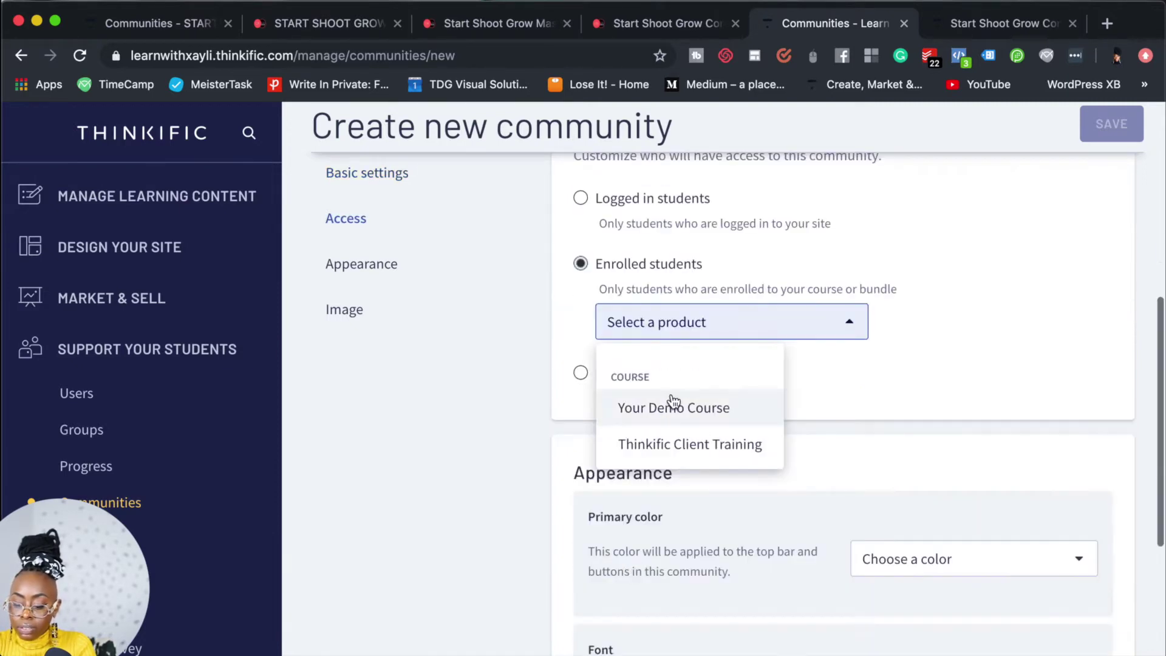
pyautogui.click(576, 328)
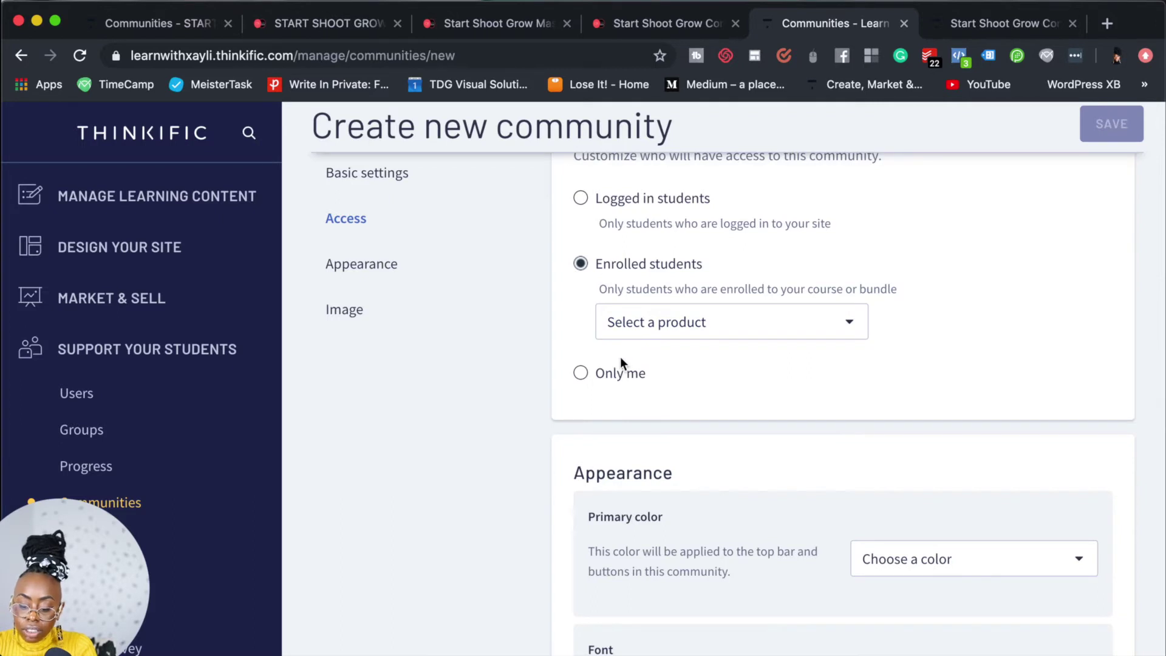
pyautogui.click(583, 373)
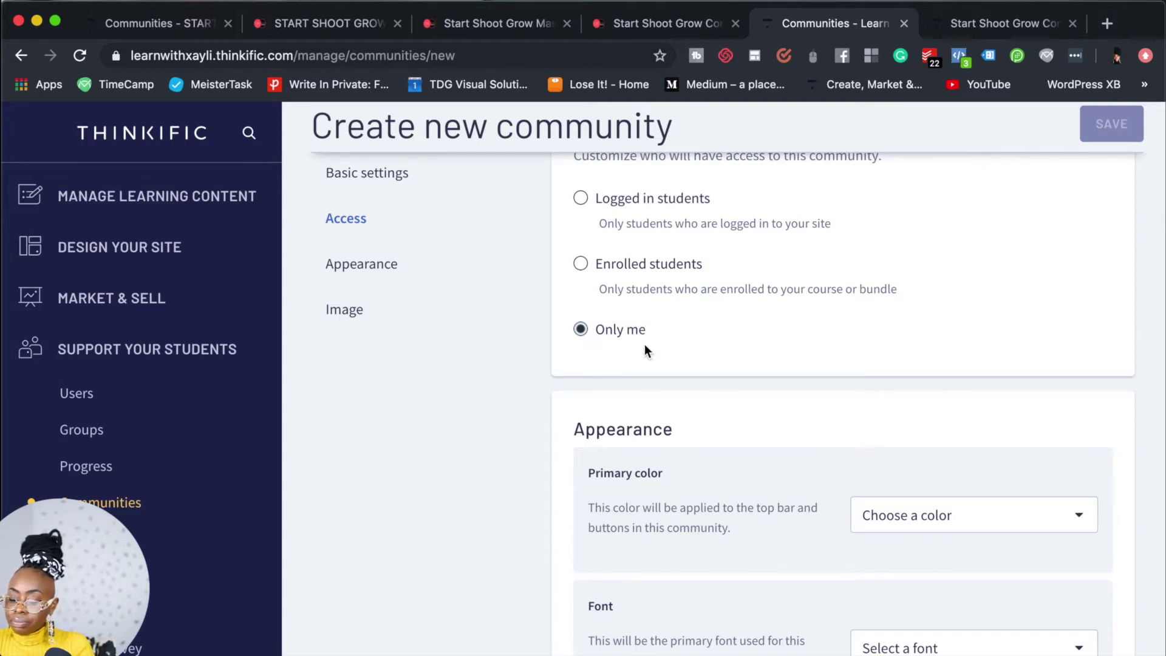
pyautogui.scroll(-2, 645, 351)
pyautogui.scroll(-2, 646, 351)
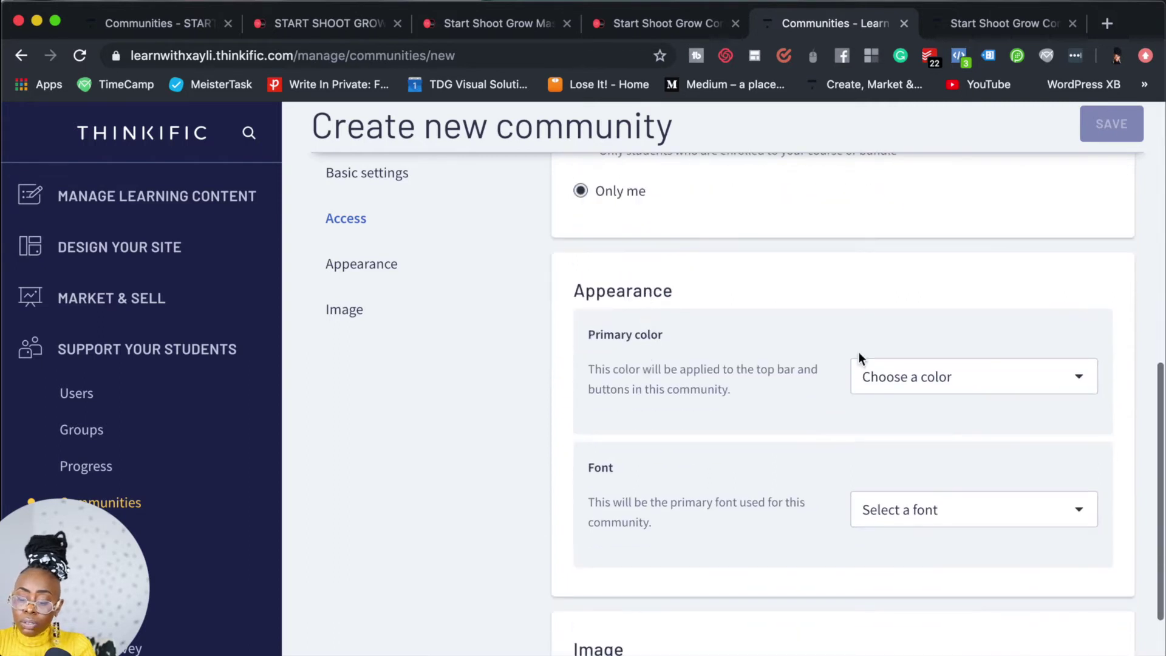
# - Choose Raleway as the community font, leaving the primary color unset
pyautogui.click(892, 381)
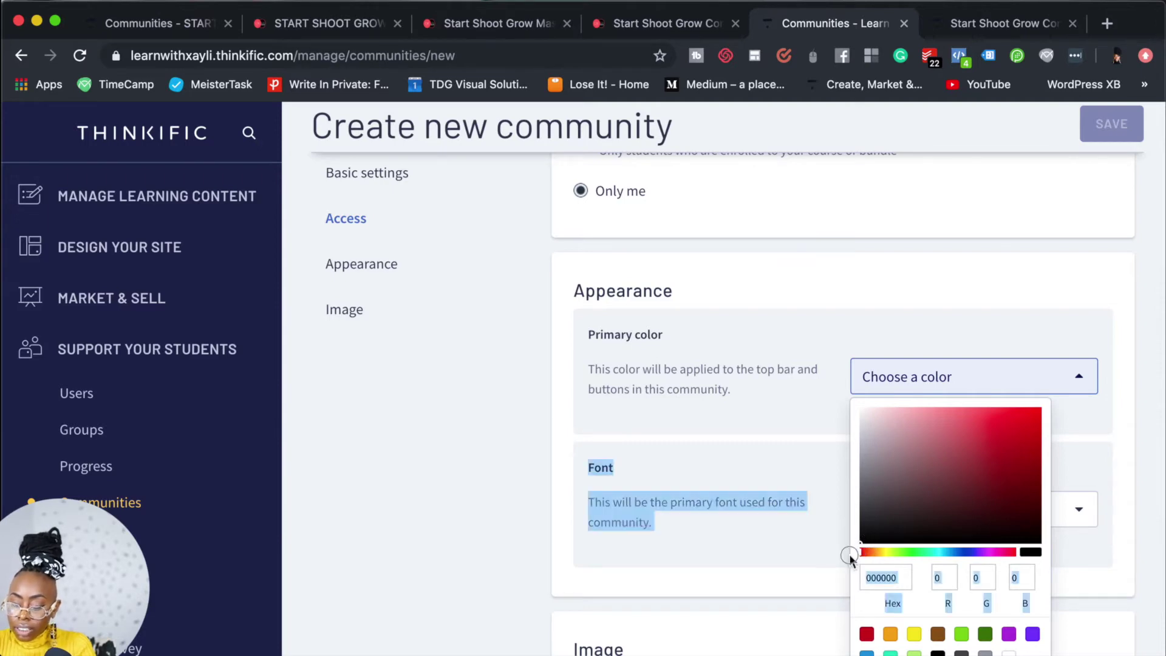
pyautogui.moveTo(850, 552); pyautogui.dragTo(840, 469)
pyautogui.click(825, 416)
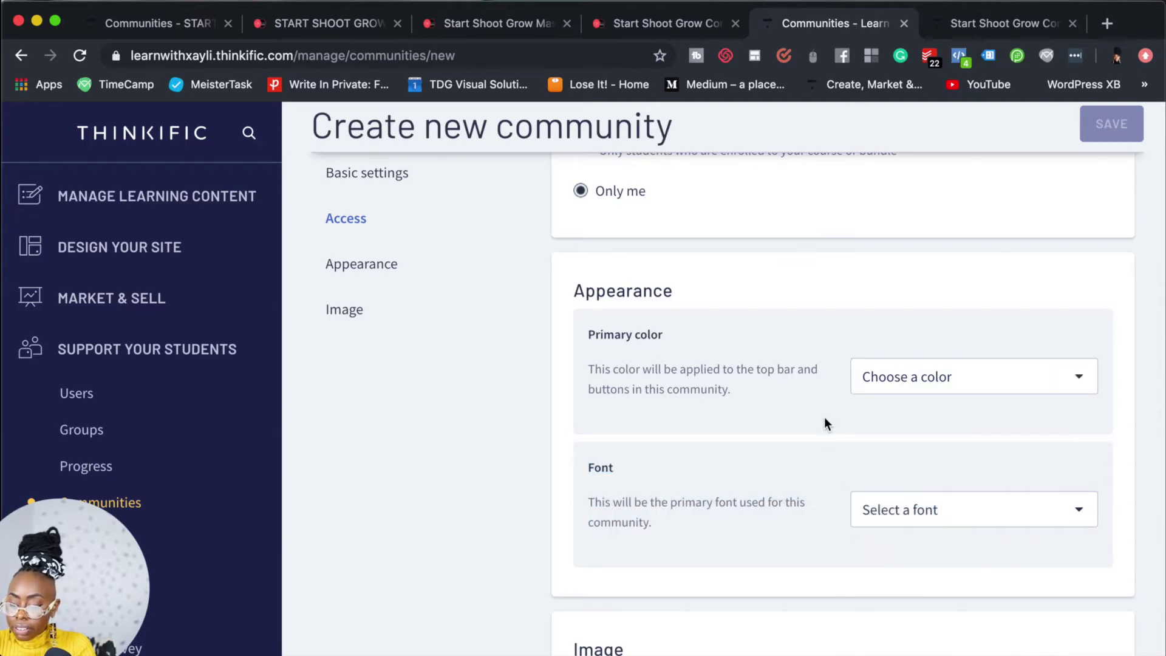
pyautogui.click(910, 510)
pyautogui.scroll(-2, 908, 553)
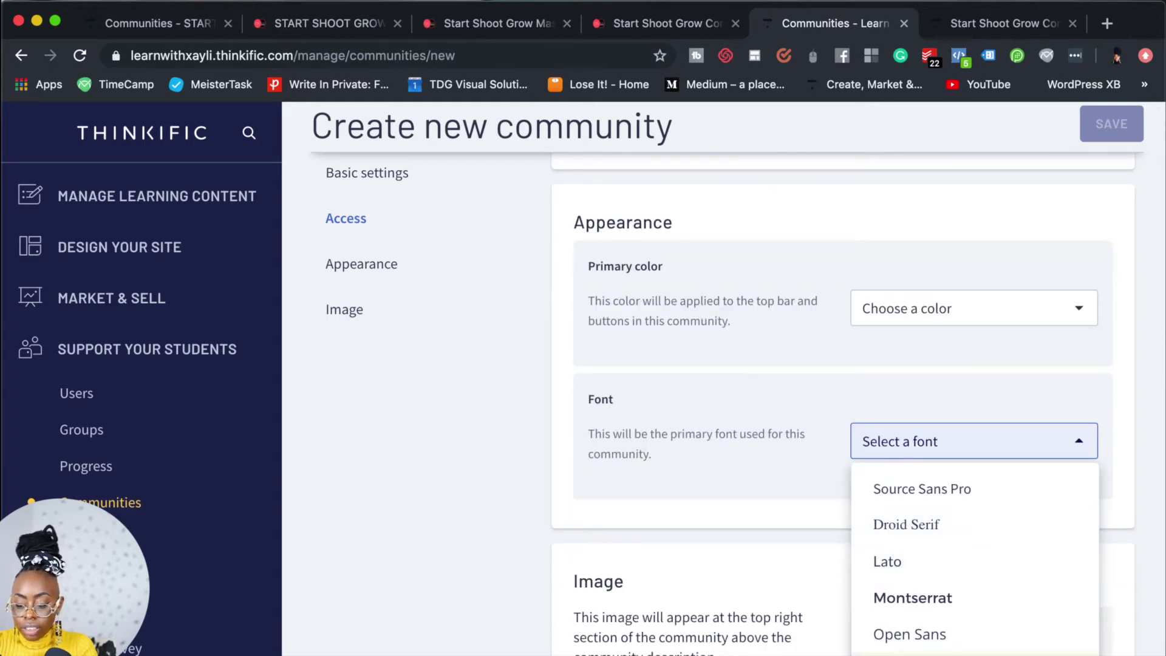
pyautogui.click(899, 653)
pyautogui.scroll(-4, 818, 476)
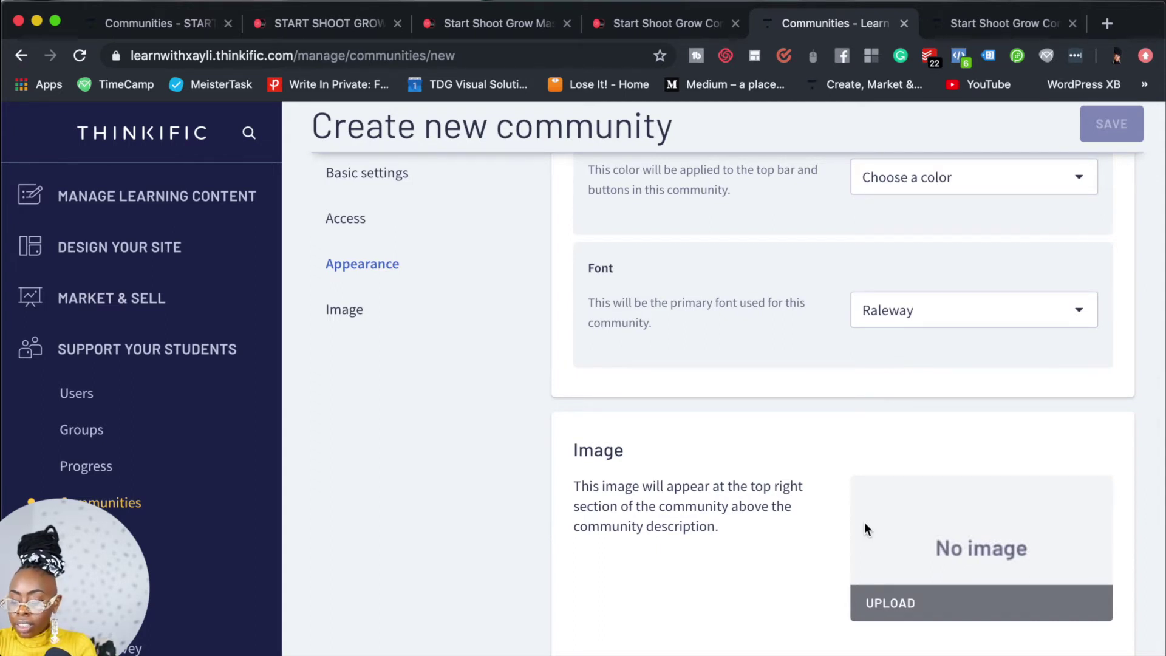
# - Upload the signature image 'Demio … Sig.png' from Downloads as the community image
pyautogui.click(877, 602)
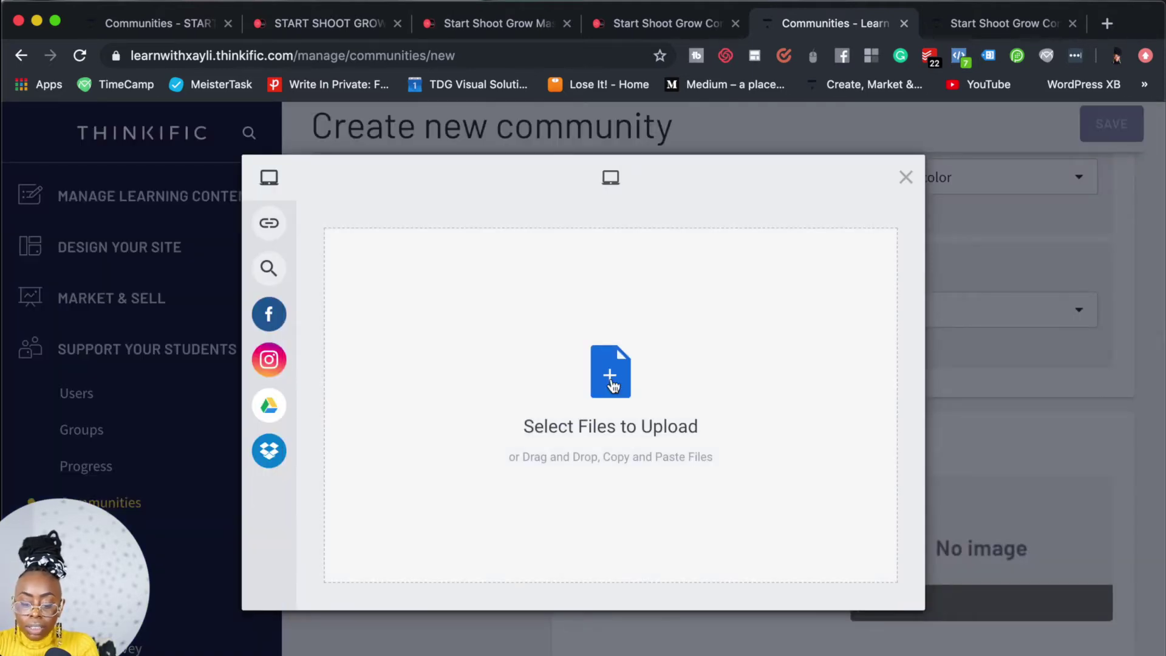
pyautogui.click(611, 376)
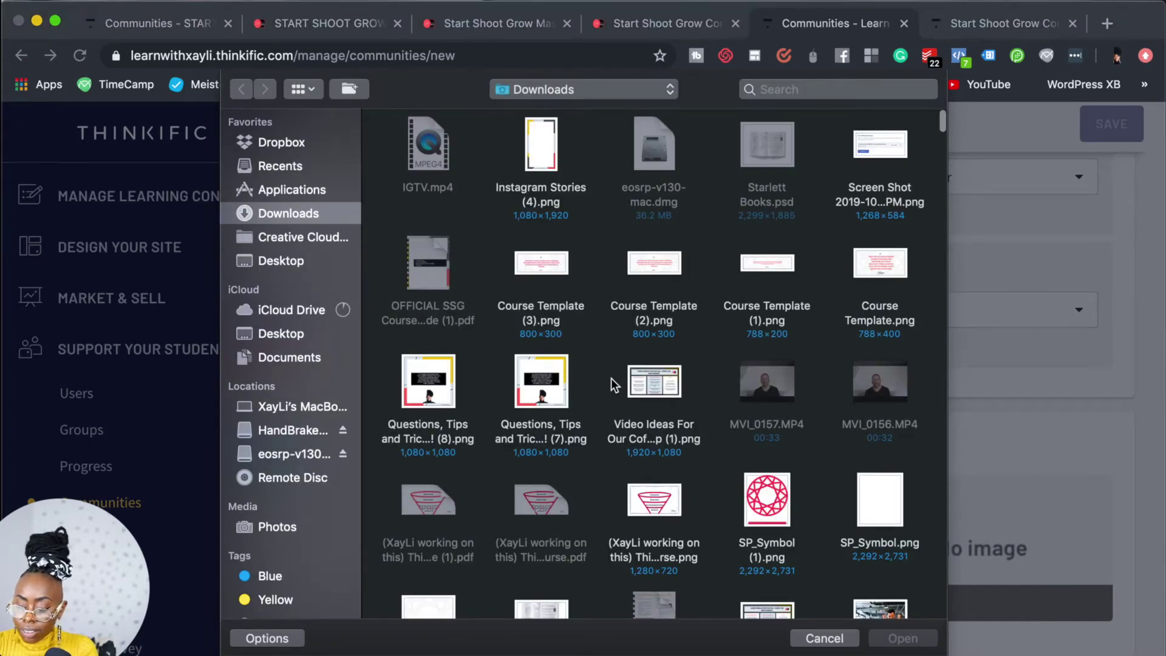
pyautogui.scroll(-15, 611, 378)
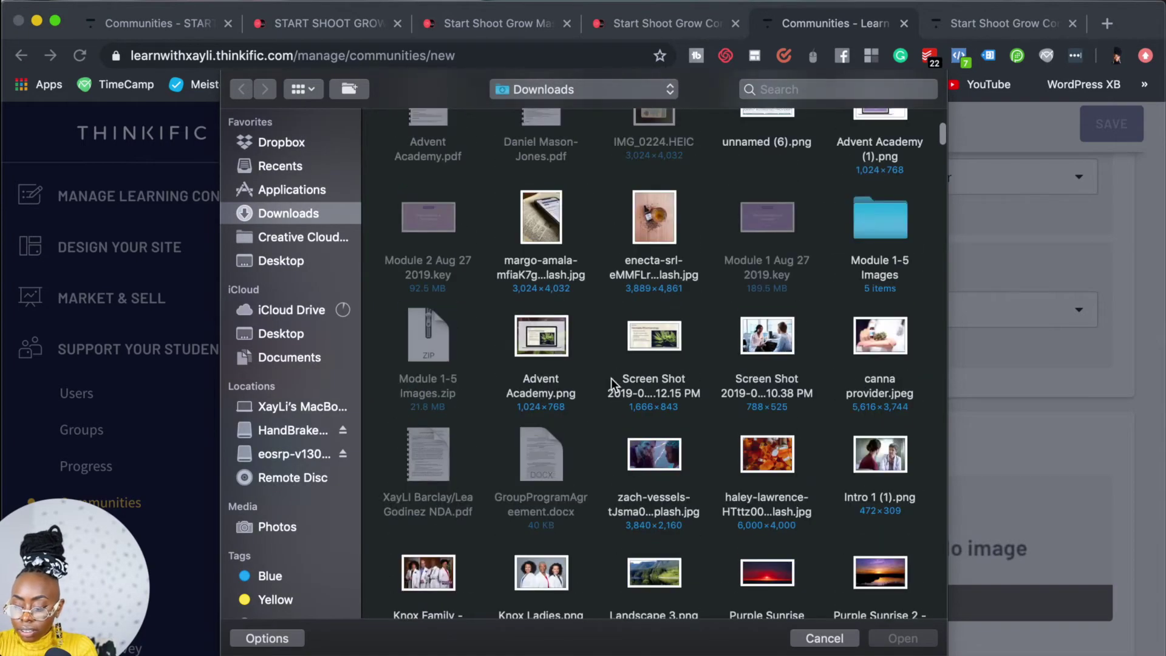
pyautogui.scroll(-10, 611, 377)
pyautogui.scroll(-1, 425, 305)
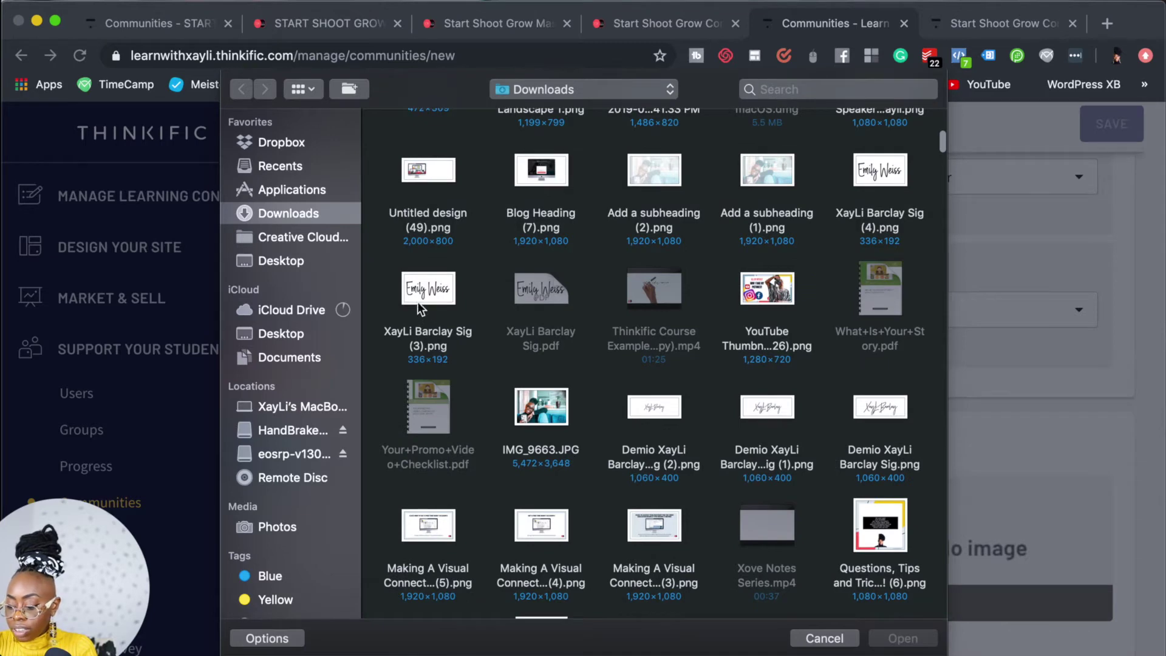
pyautogui.scroll(-3, 825, 281)
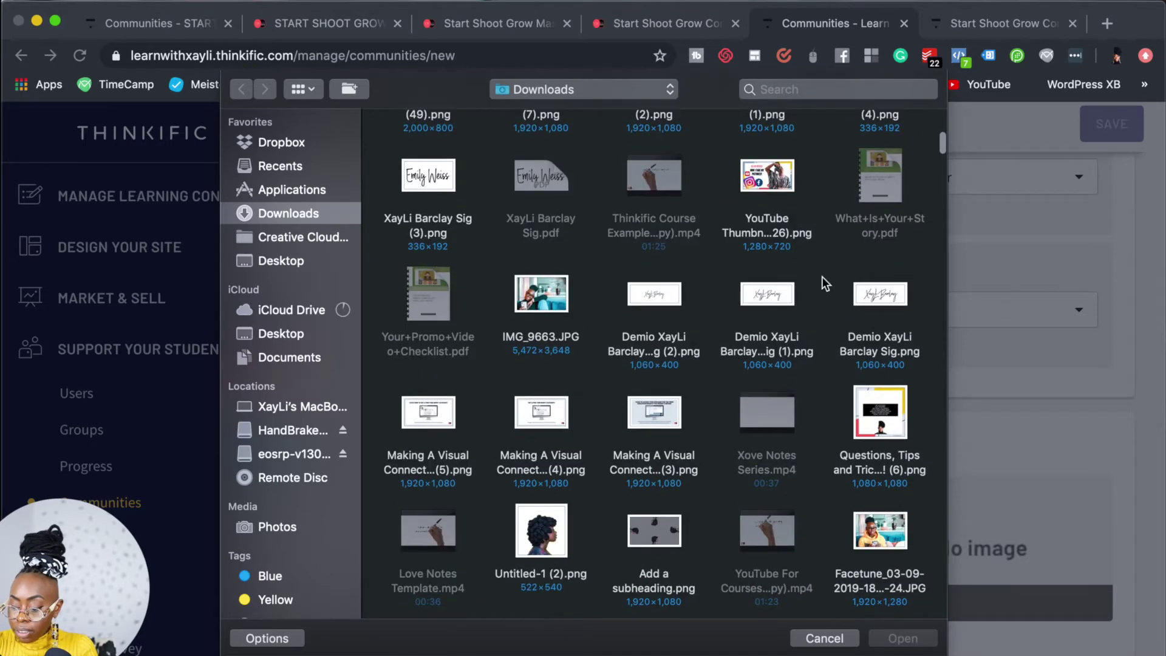
pyautogui.click(876, 286)
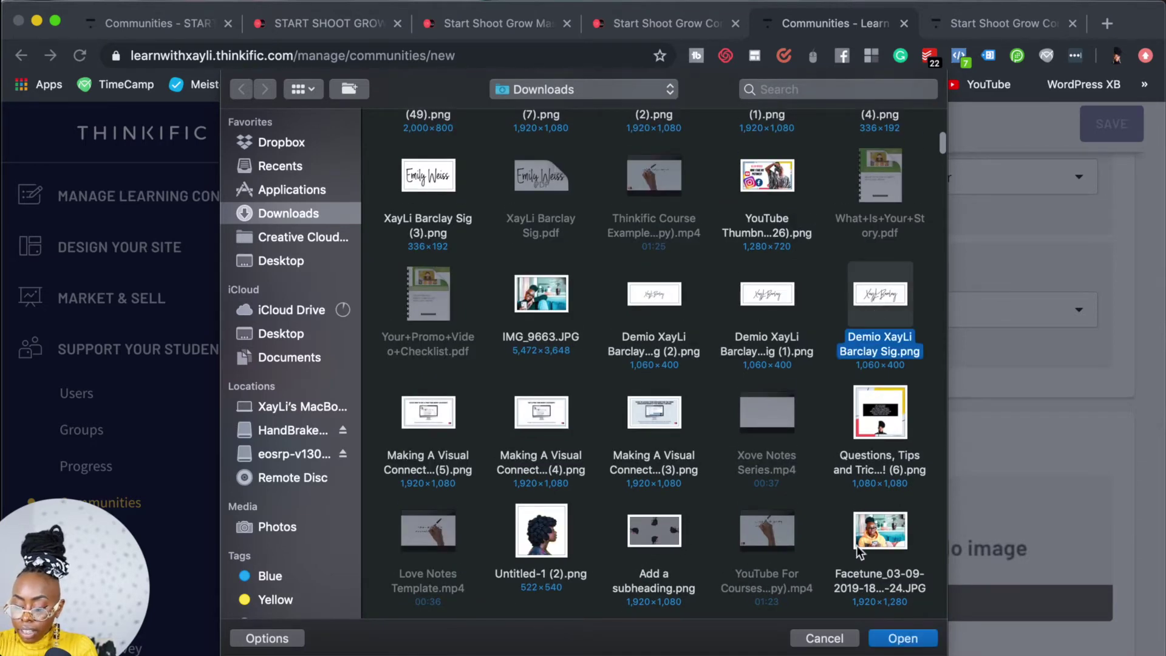
pyautogui.click(903, 638)
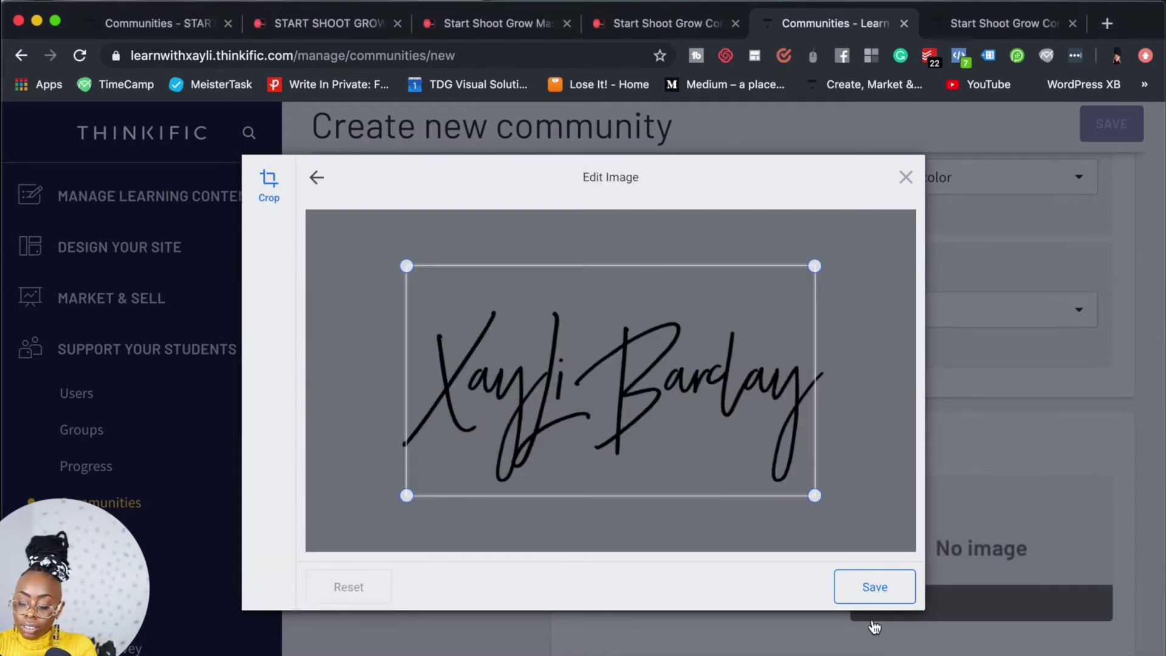
pyautogui.click(887, 592)
pyautogui.click(887, 593)
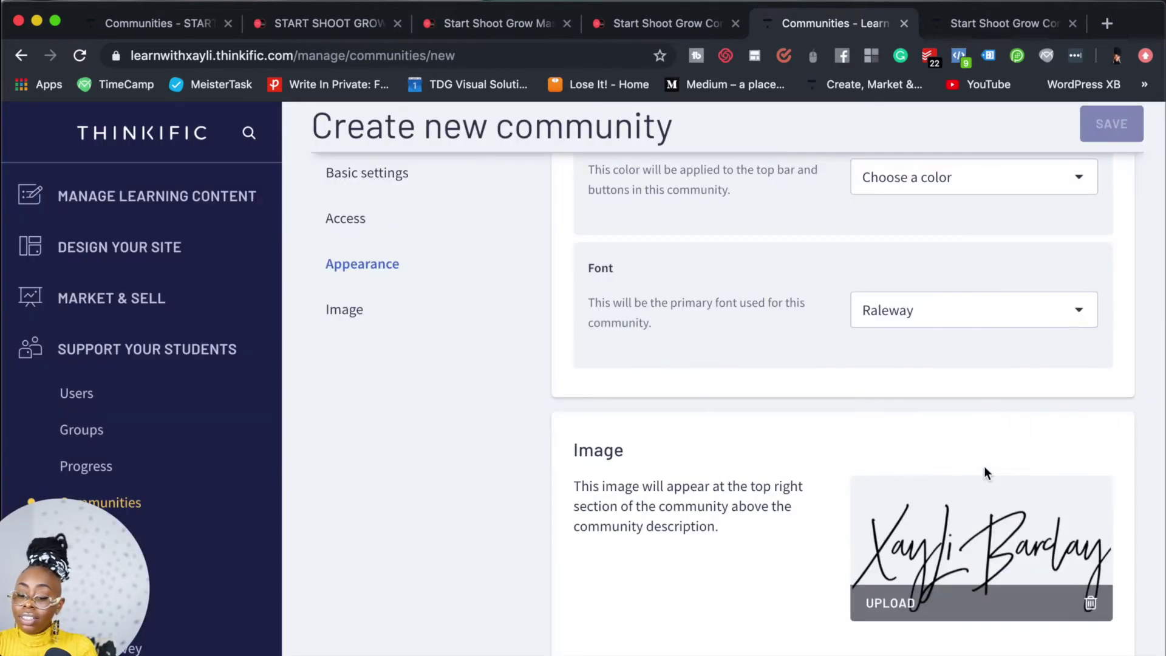
# - Set the community's access to Logged in students
pyautogui.scroll(10, 665, 556)
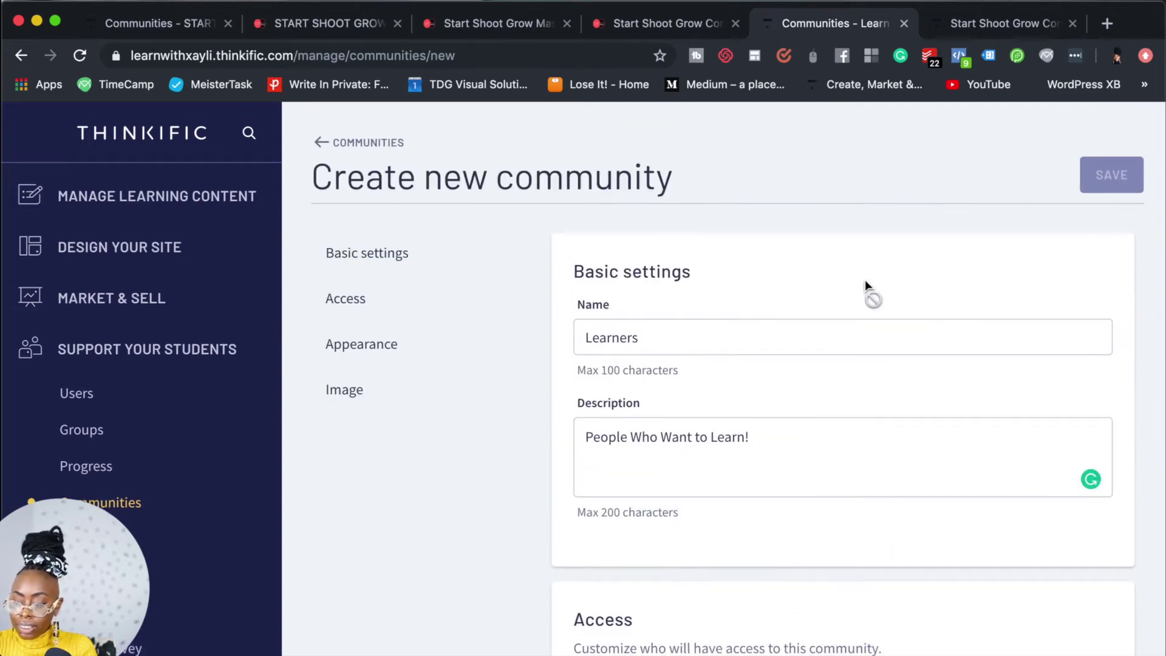
pyautogui.scroll(-10, 851, 317)
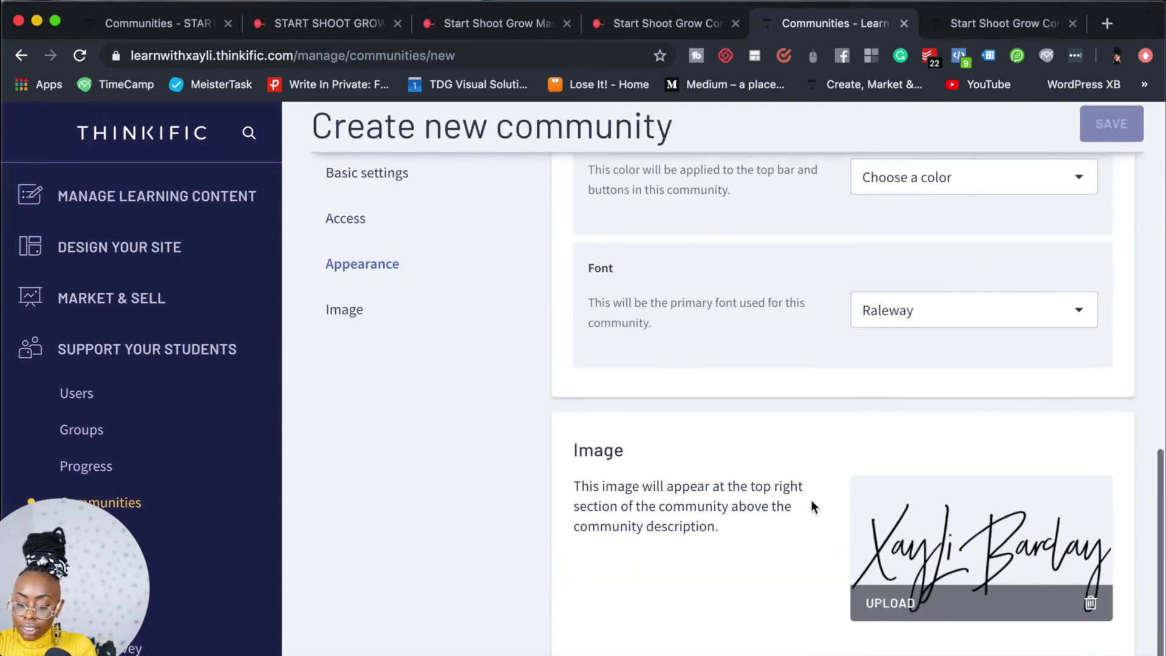
pyautogui.scroll(5, 811, 500)
pyautogui.scroll(5, 580, 535)
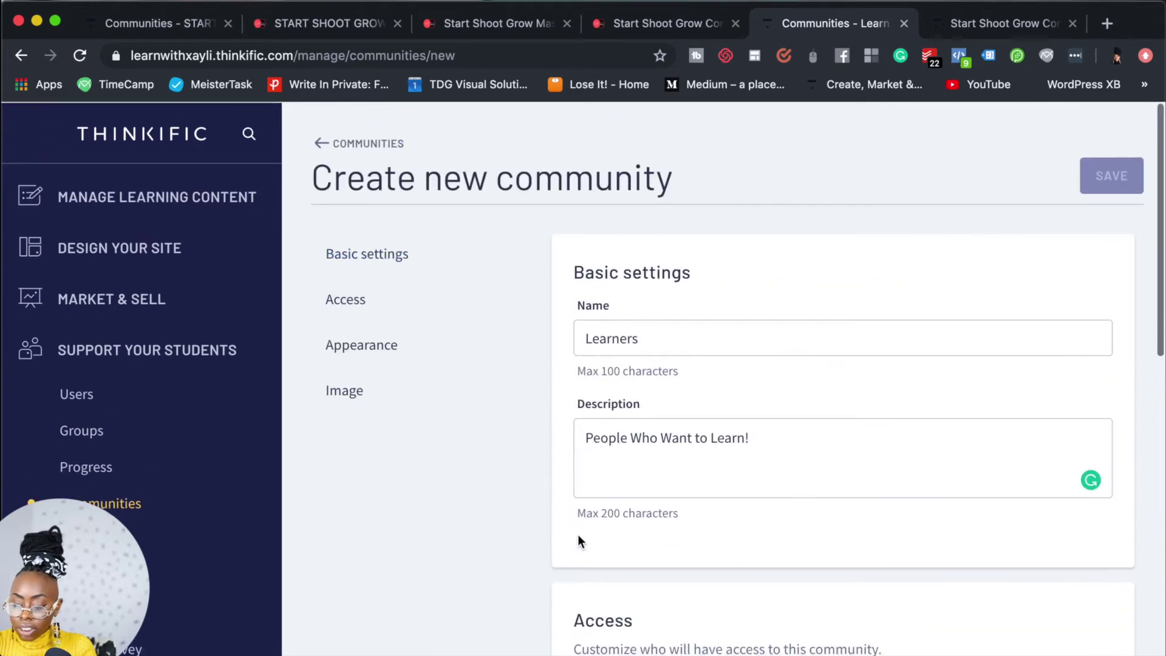
pyautogui.scroll(-2, 580, 536)
pyautogui.click(581, 502)
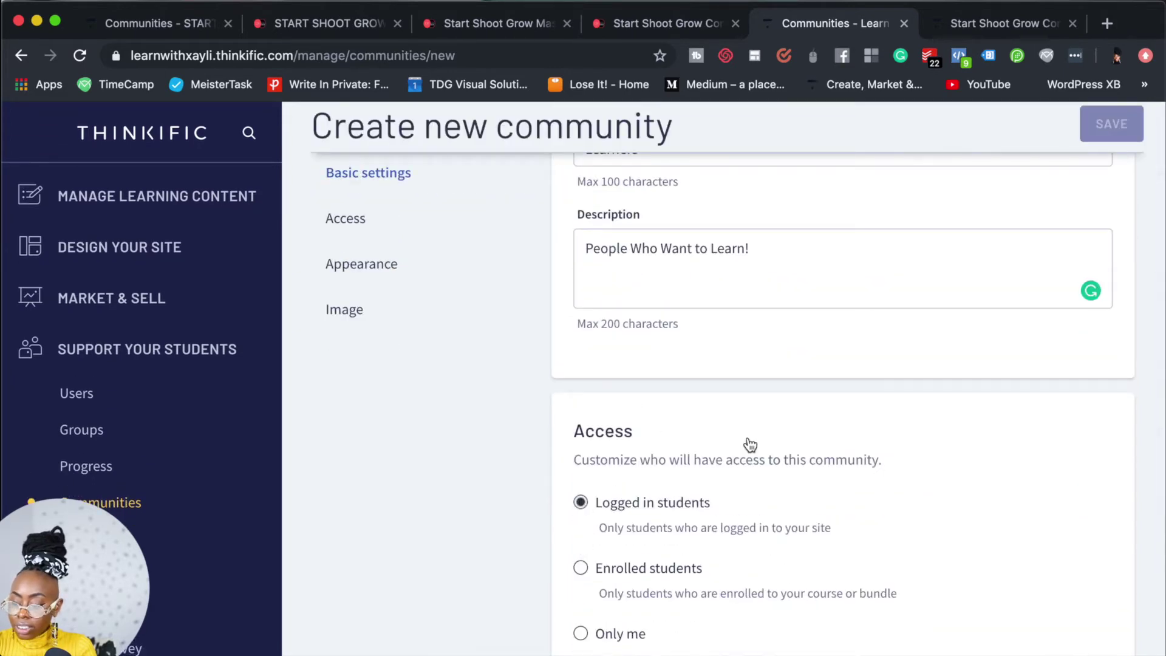
# - Review the community description and scroll down through the form
pyautogui.scroll(3, 747, 442)
pyautogui.click(685, 420)
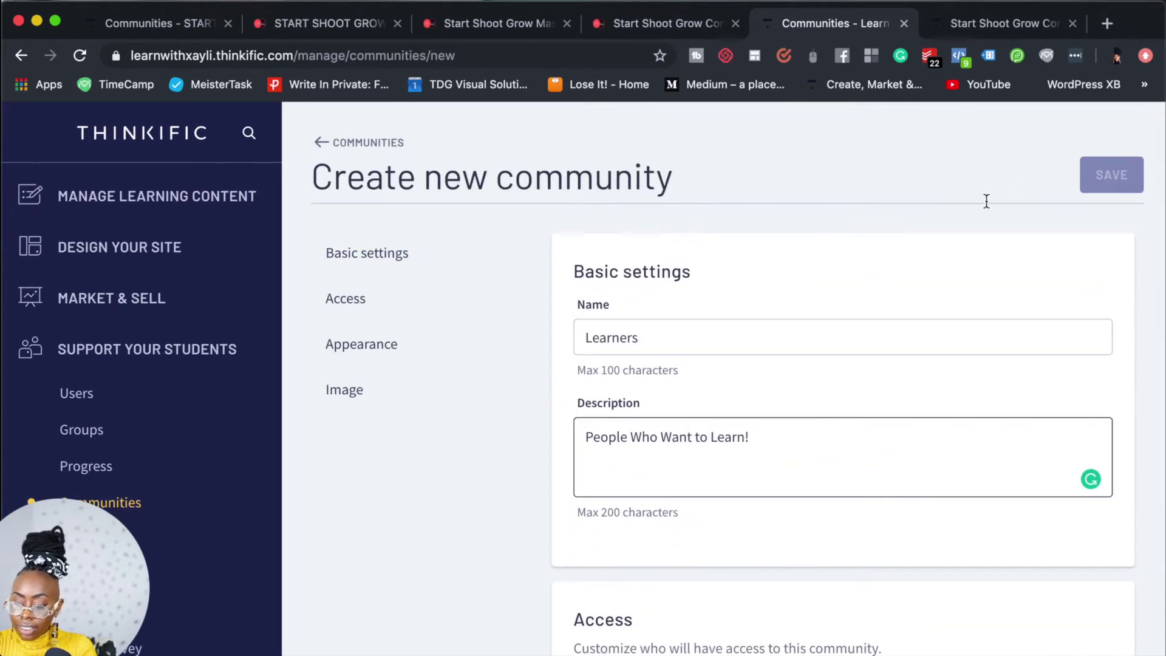
pyautogui.click(816, 235)
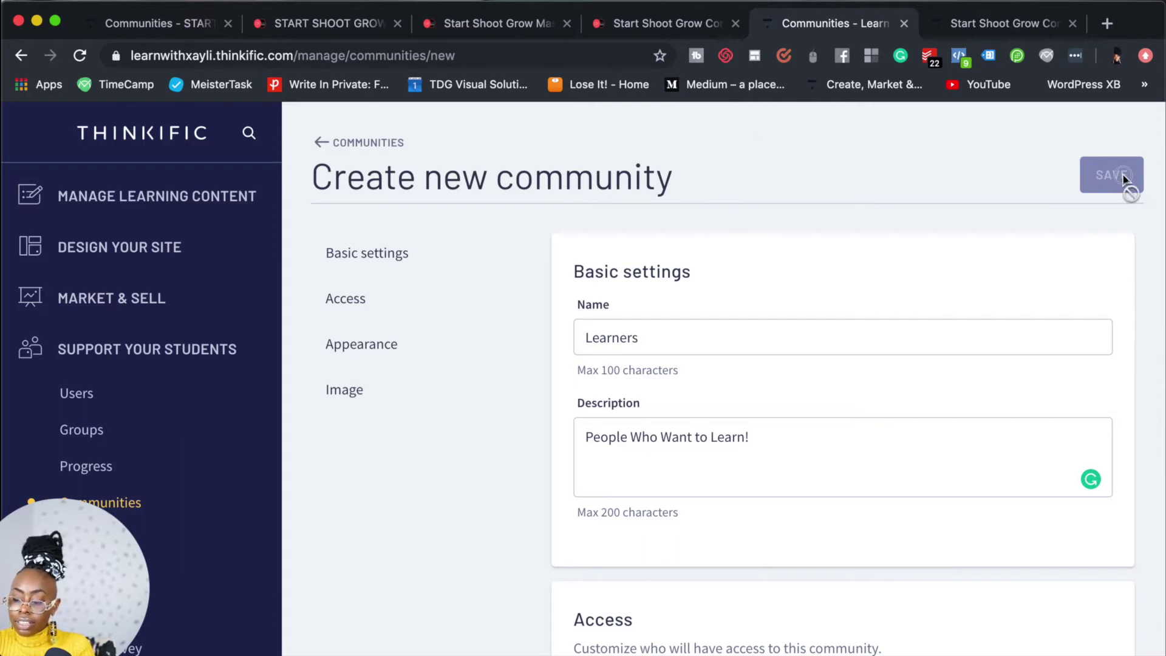
pyautogui.scroll(-1, 809, 353)
pyautogui.click(726, 468)
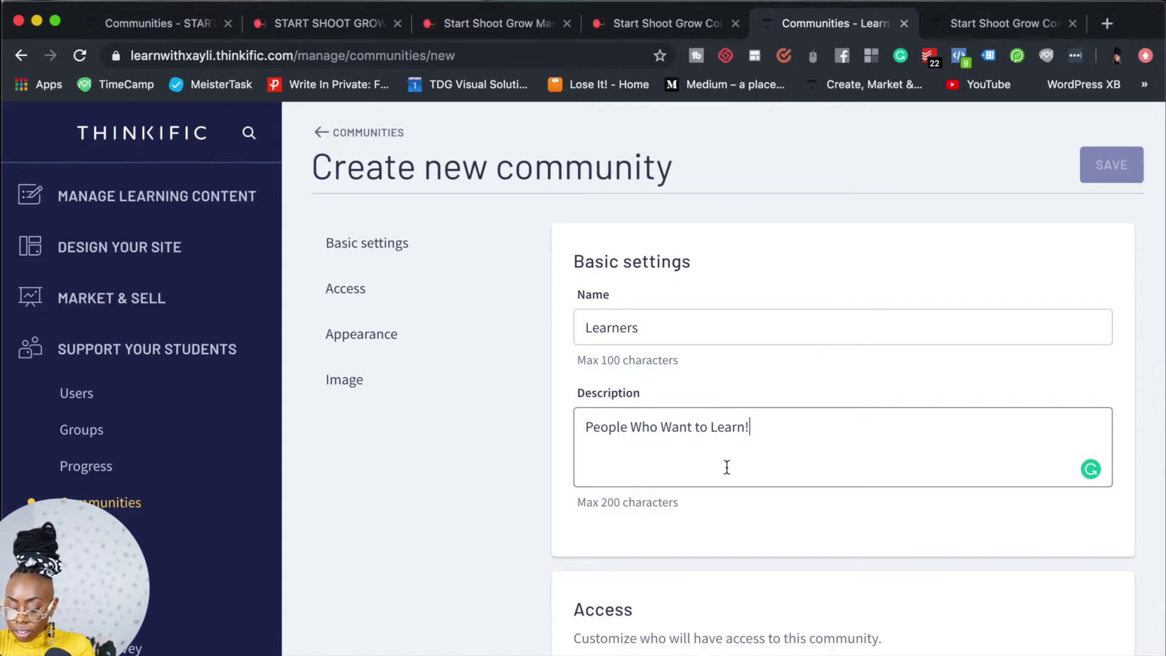
pyautogui.scroll(-2, 727, 466)
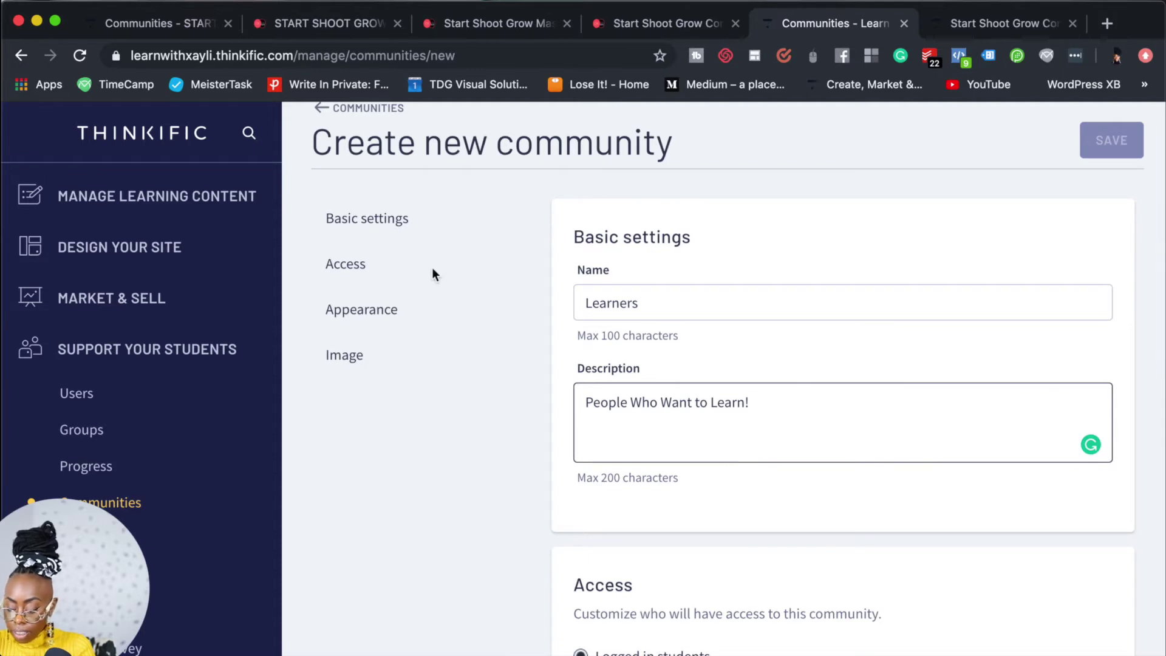
pyautogui.scroll(-10, 772, 567)
pyautogui.scroll(-2, 772, 566)
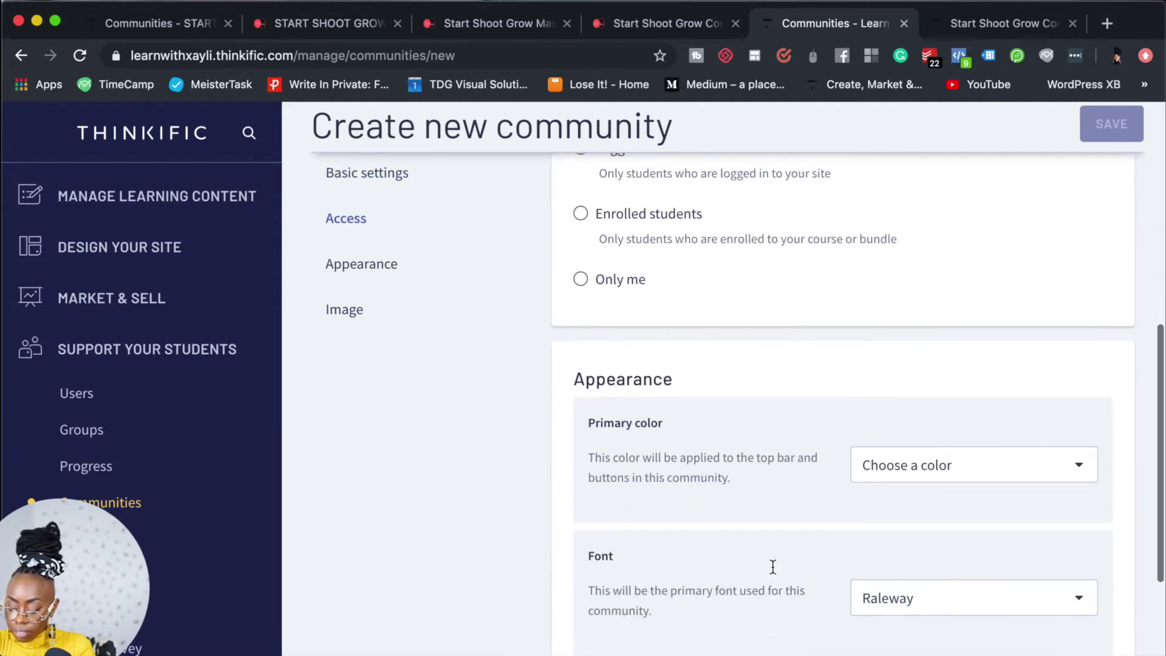
# - Set the community's primary color to black (000000)
pyautogui.click(927, 462)
pyautogui.scroll(-5, 874, 631)
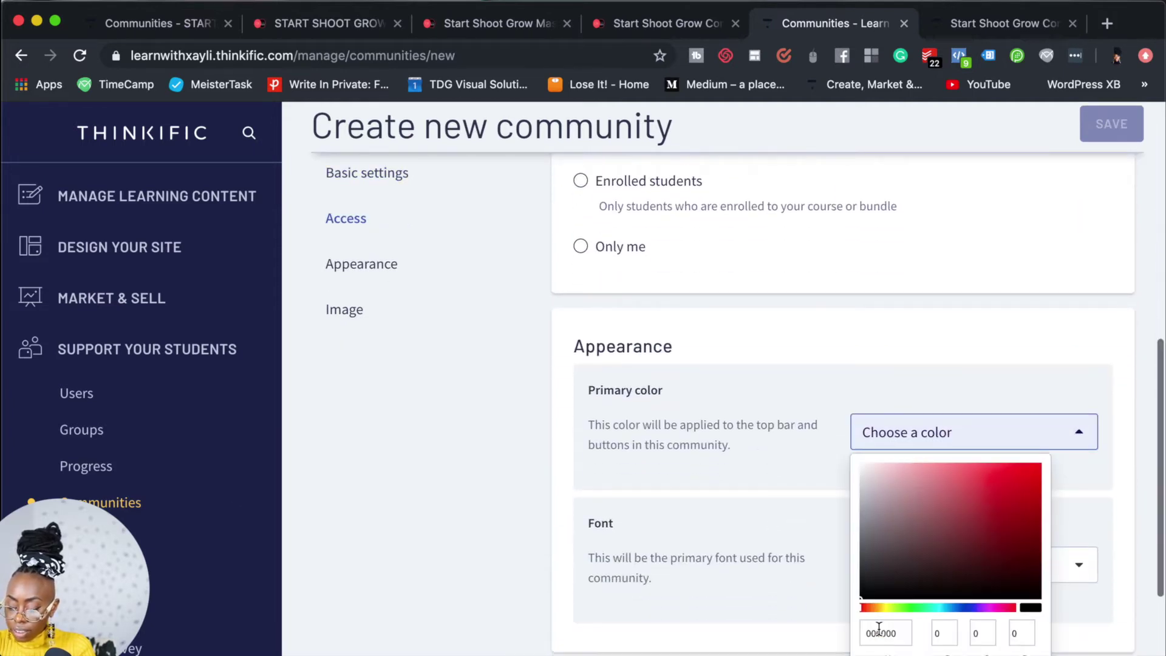
pyautogui.click(938, 616)
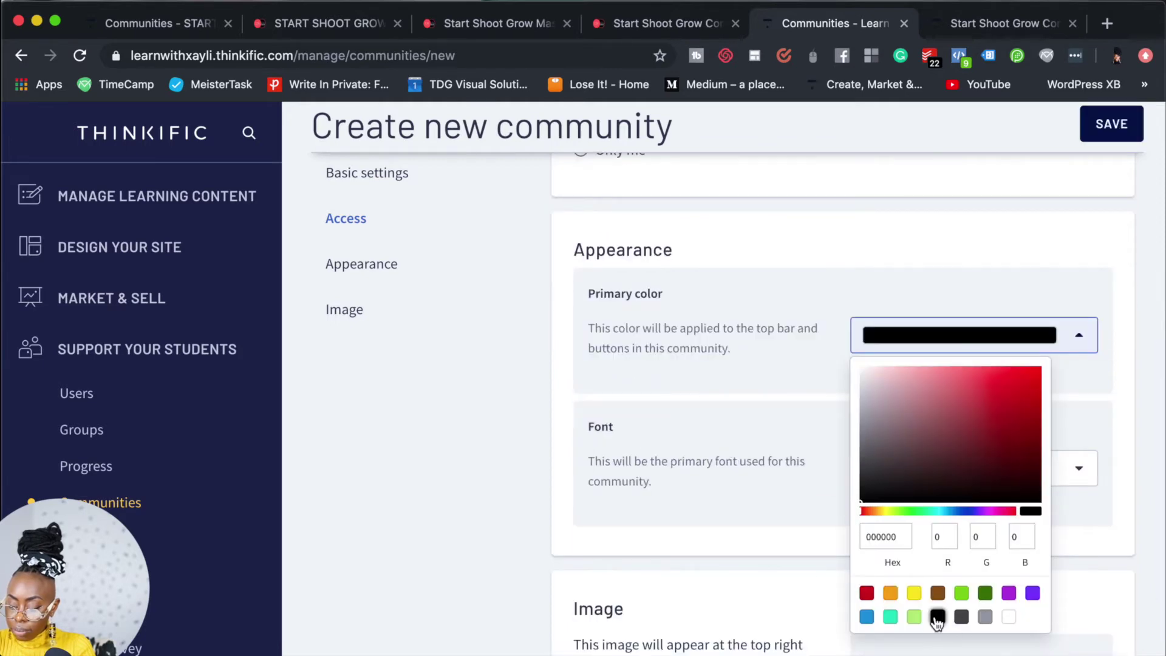
pyautogui.click(843, 406)
# - Save the new Learners community
pyautogui.scroll(10, 843, 405)
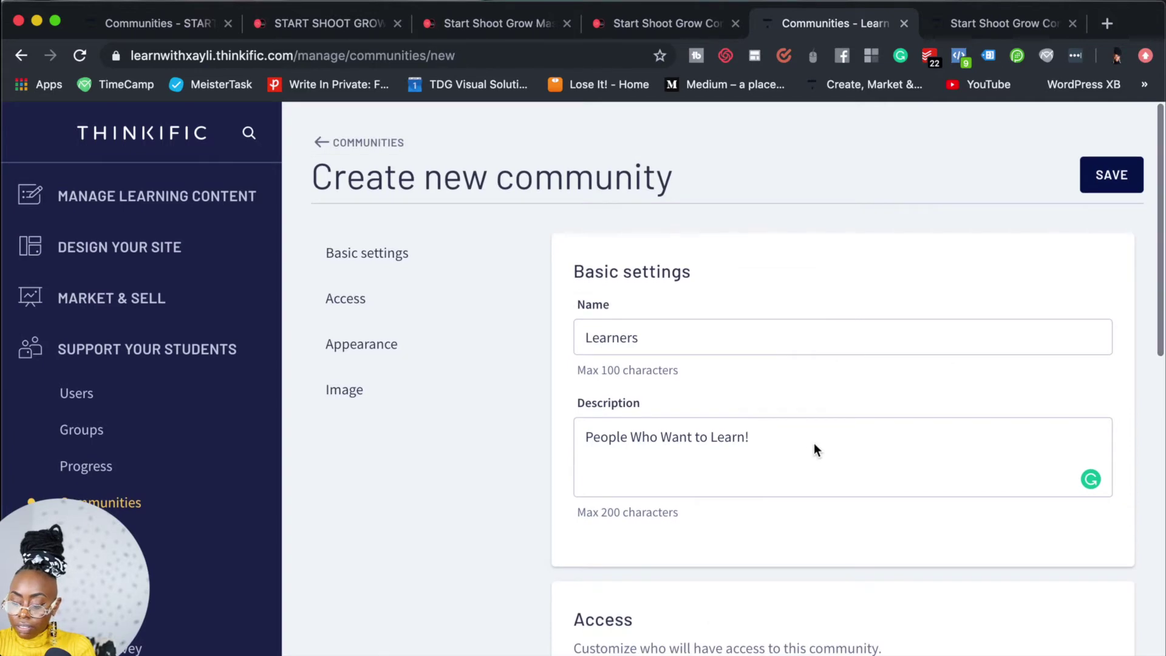
pyautogui.scroll(-10, 812, 443)
pyautogui.scroll(10, 813, 443)
pyautogui.click(1091, 163)
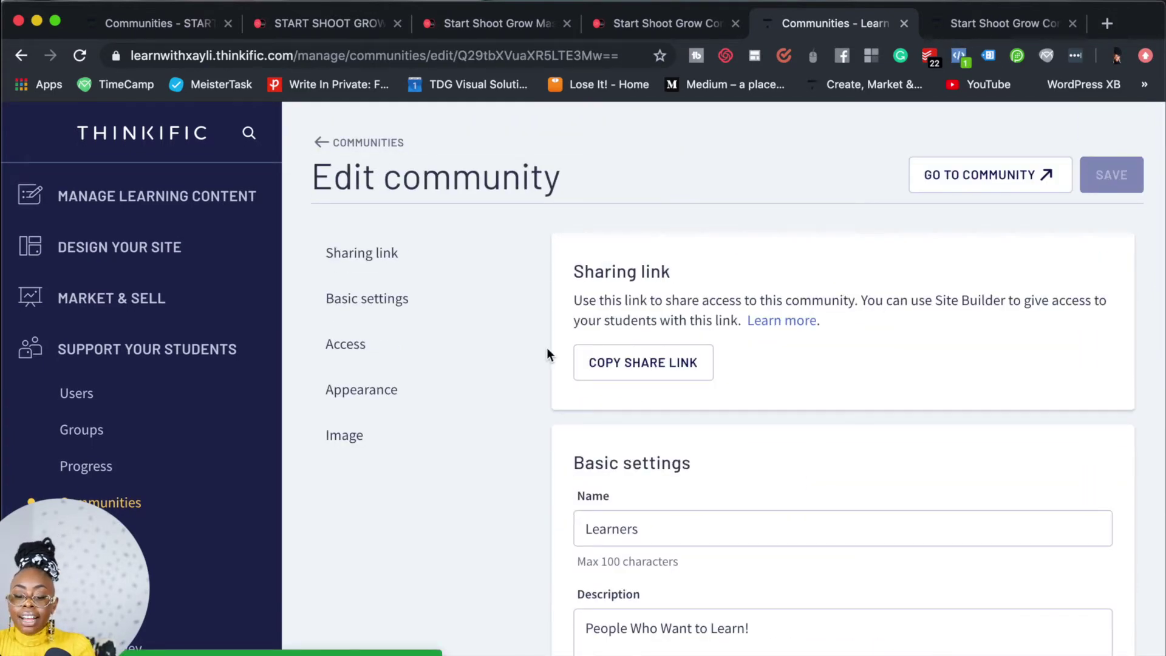
# - Copy the Learners share link and go back to the Communities list
pyautogui.click(640, 367)
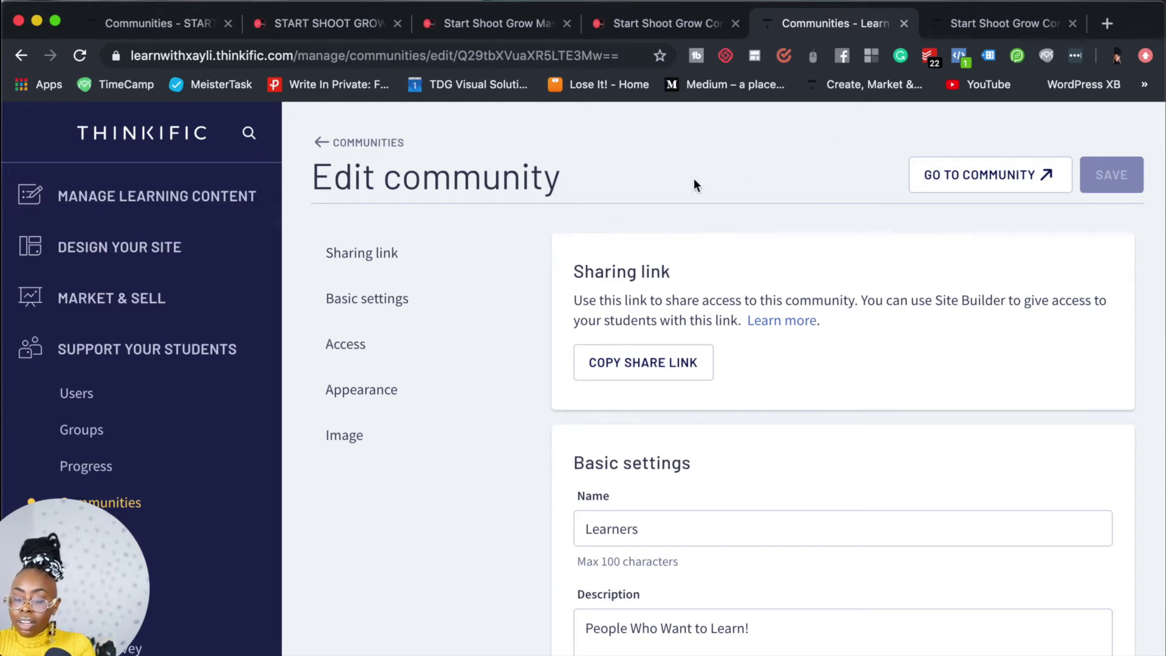
pyautogui.click(322, 143)
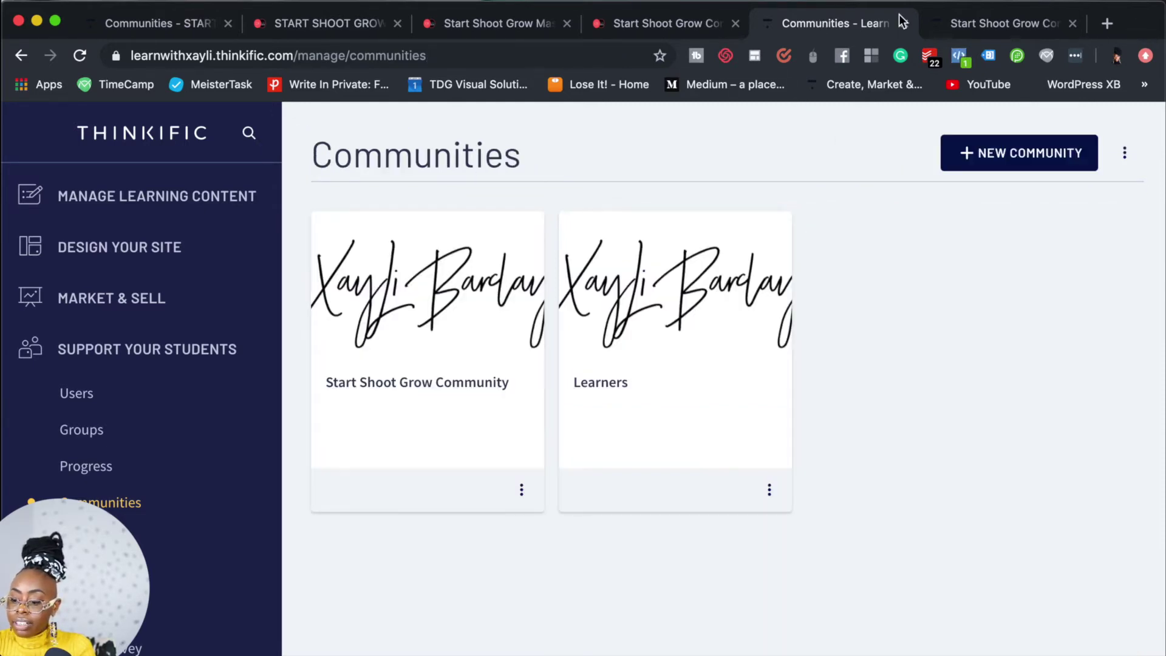
pyautogui.click(926, 23)
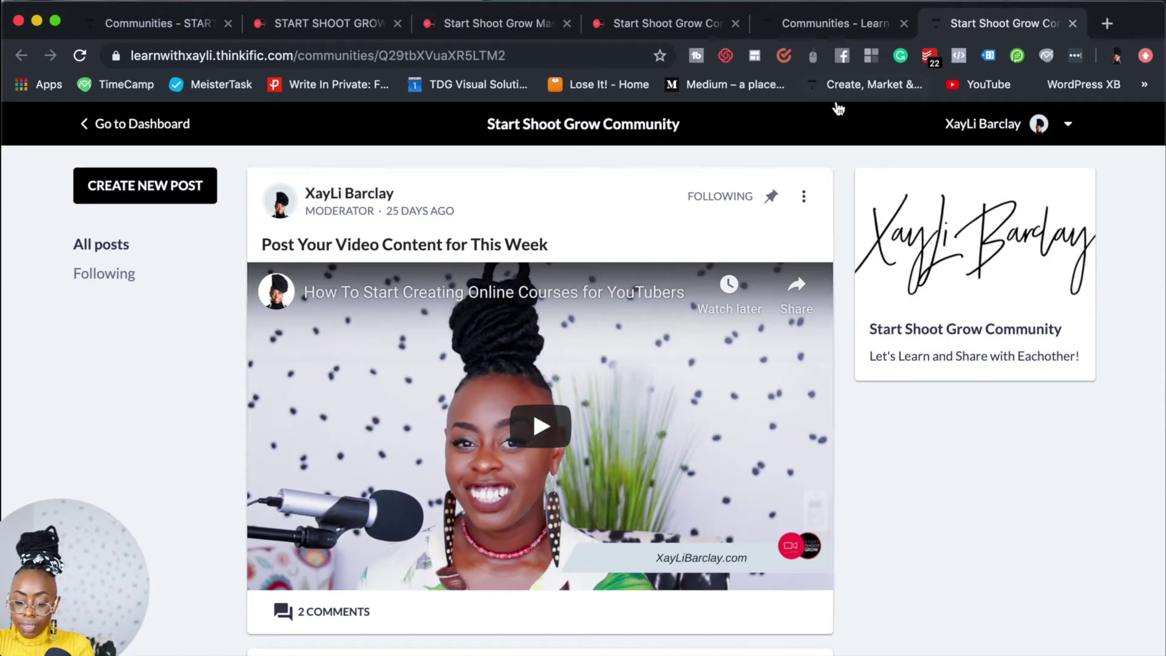
pyautogui.scroll(-2, 318, 423)
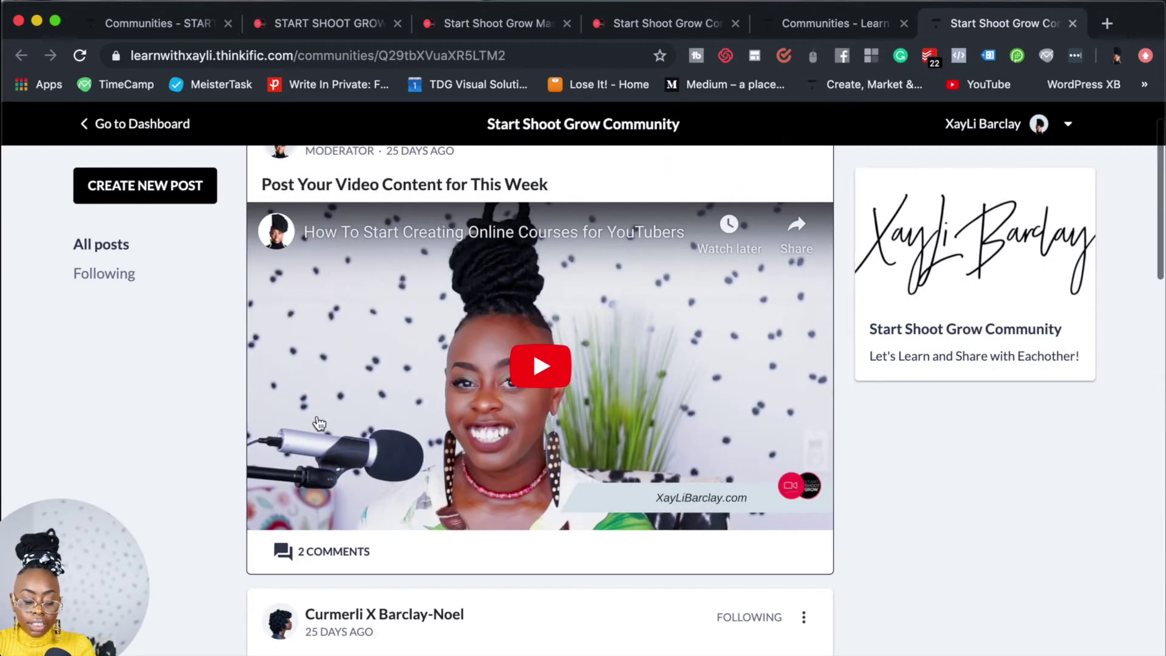
pyautogui.scroll(2, 319, 423)
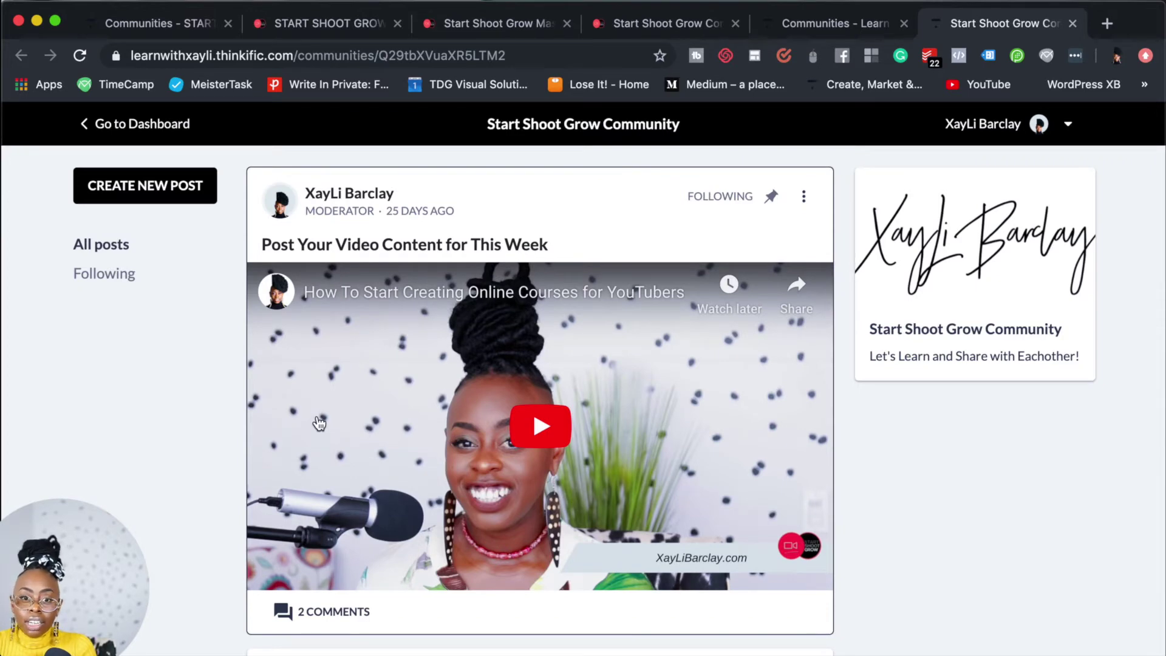
pyautogui.scroll(-5, 318, 423)
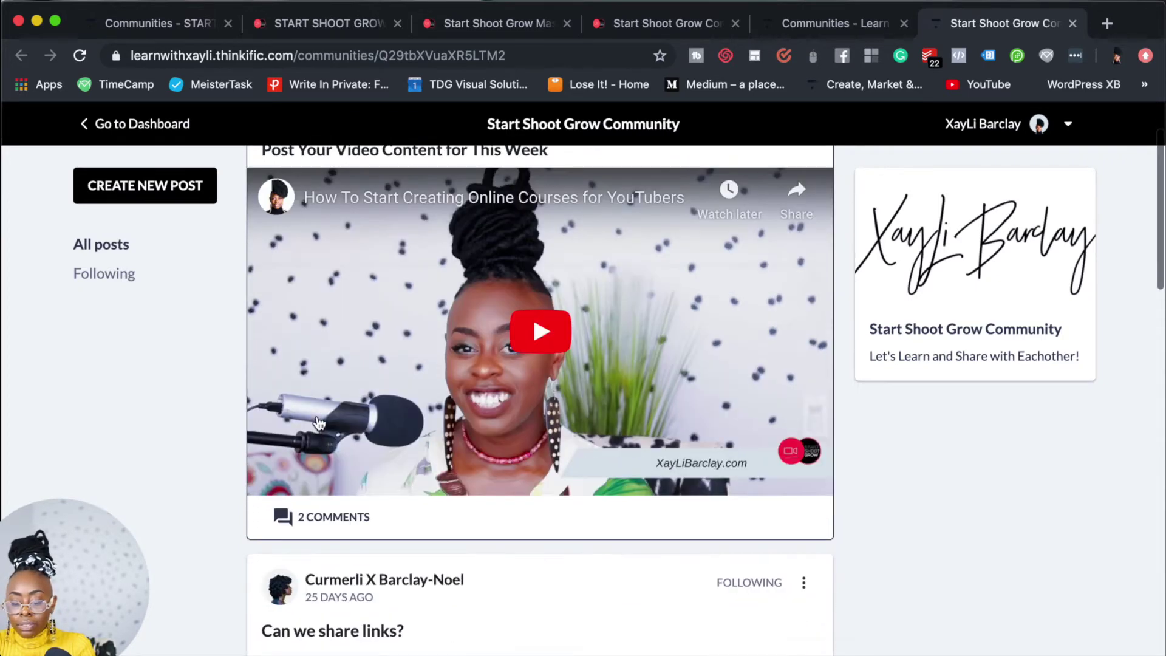
pyautogui.scroll(-1, 319, 423)
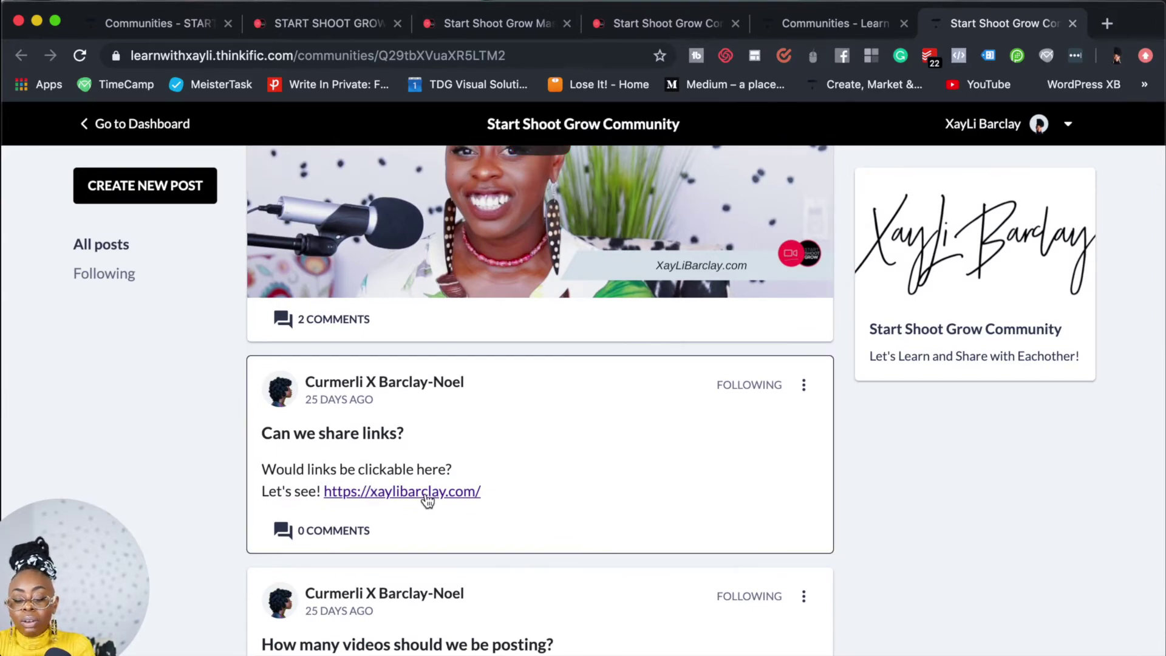
pyautogui.scroll(-6, 427, 501)
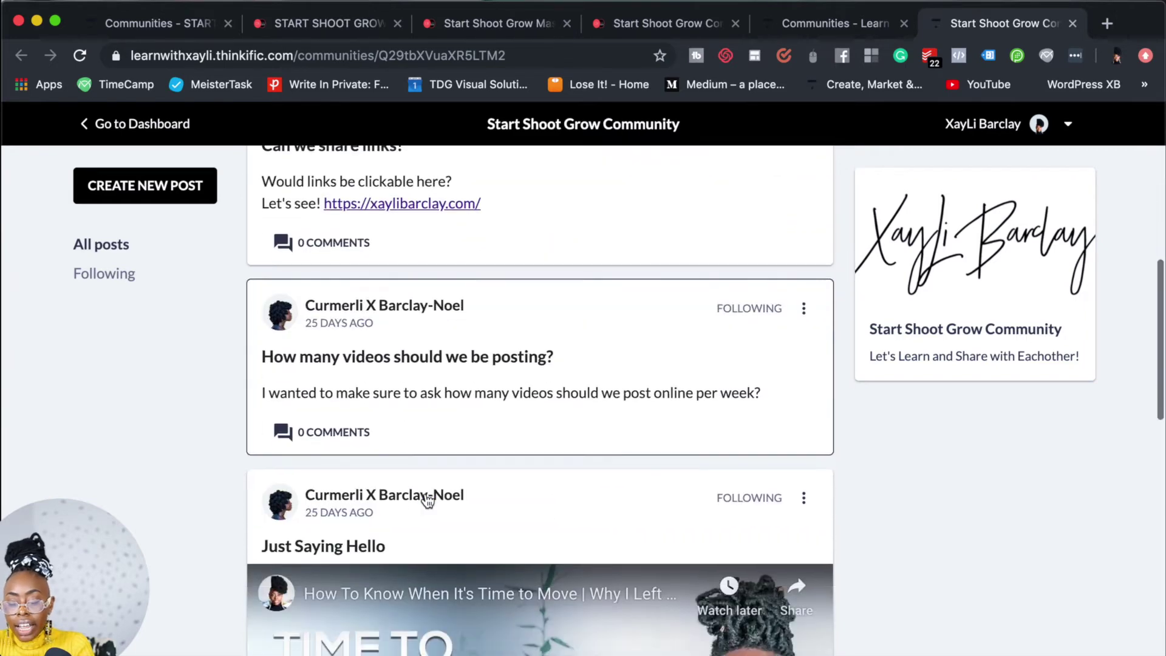
pyautogui.scroll(-1, 424, 497)
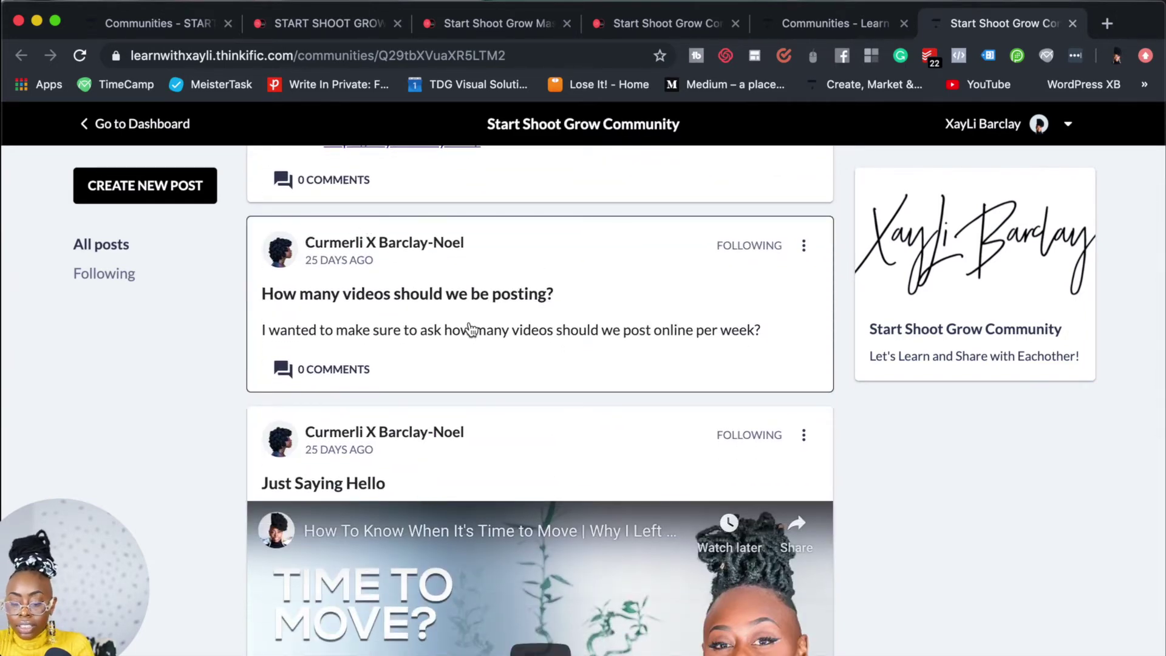
pyautogui.scroll(-2, 471, 329)
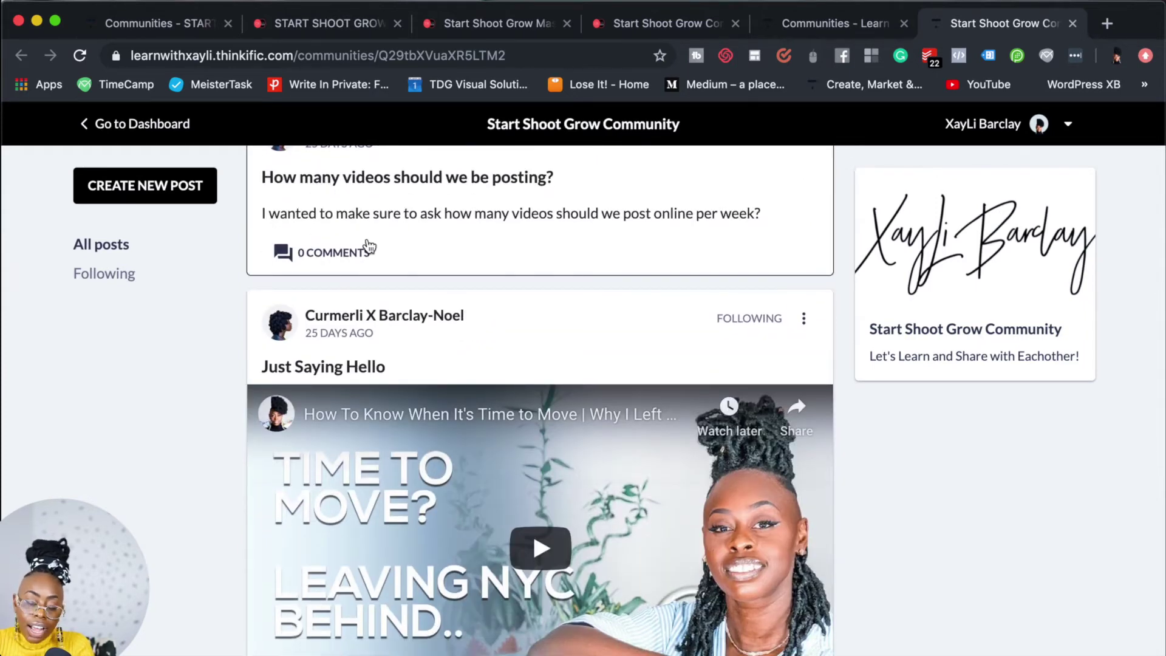
pyautogui.scroll(10, 422, 254)
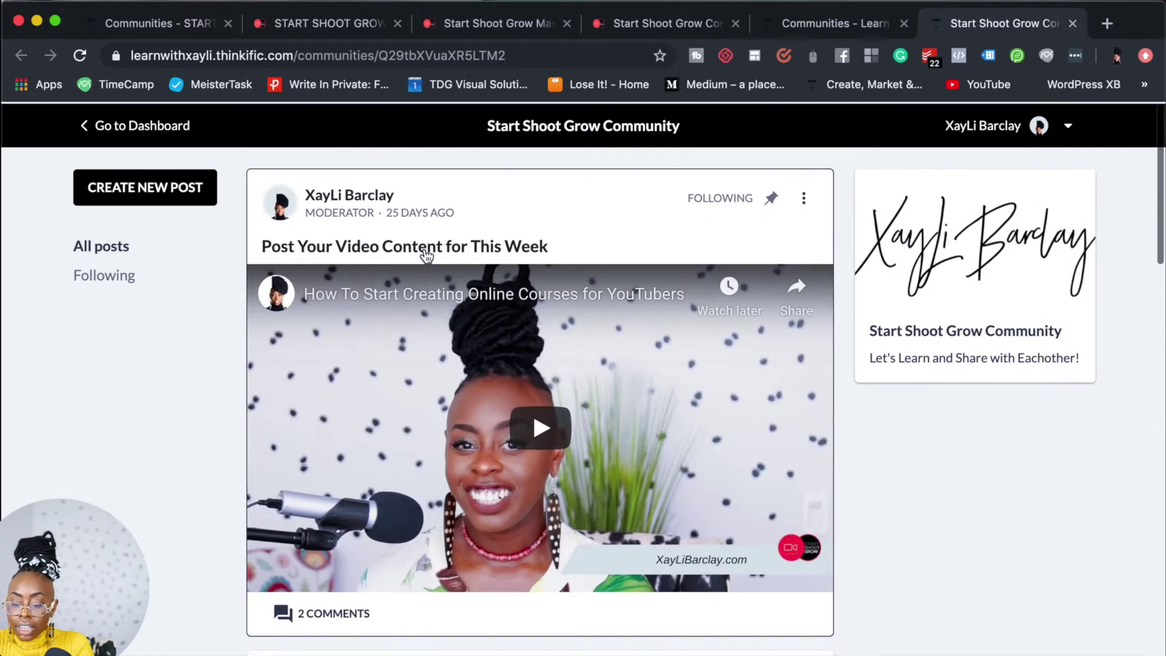
# - Show the Unfollow, Unpin and Delete Post options on the pinned 'Post Your Video Content for This Week' post
pyautogui.click(802, 199)
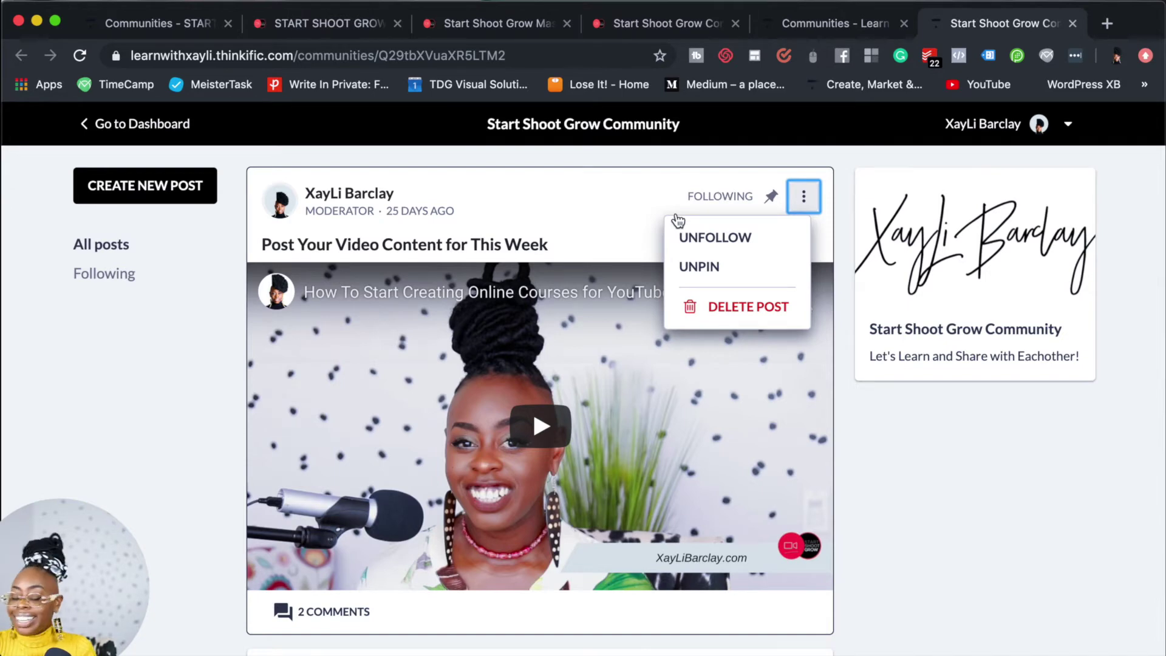
# - Open 'Post Your Video Content for This Week' on its own page and scroll down its content
pyautogui.click(618, 242)
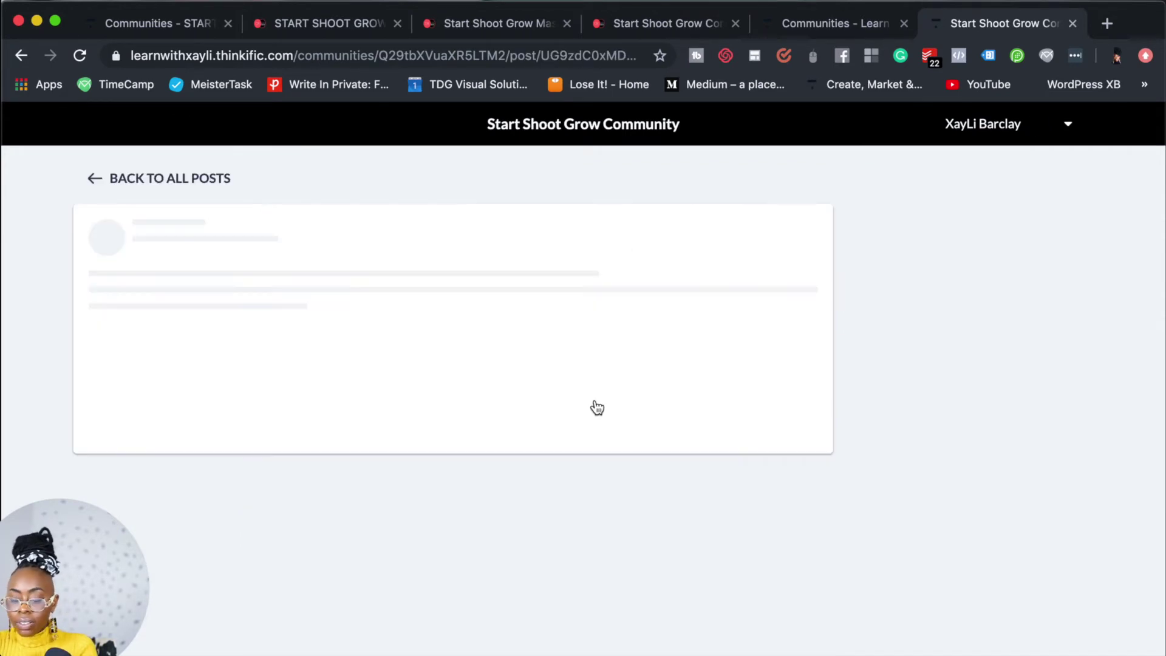
pyautogui.scroll(-2, 417, 366)
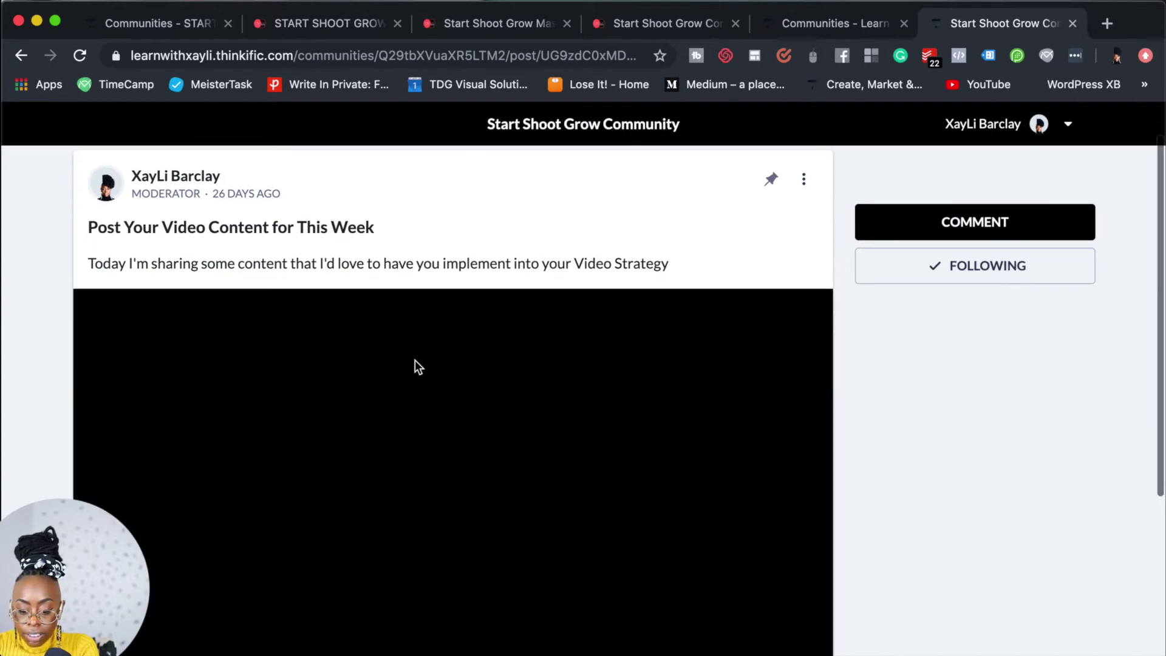
pyautogui.scroll(-3, 417, 367)
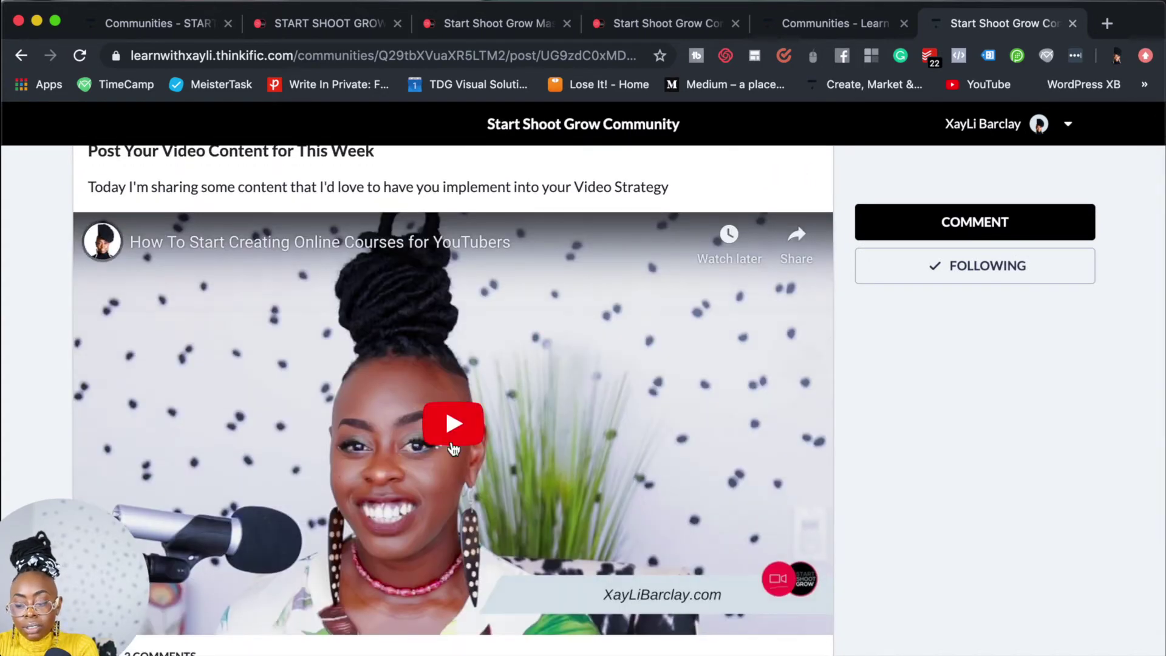
pyautogui.scroll(-5, 454, 448)
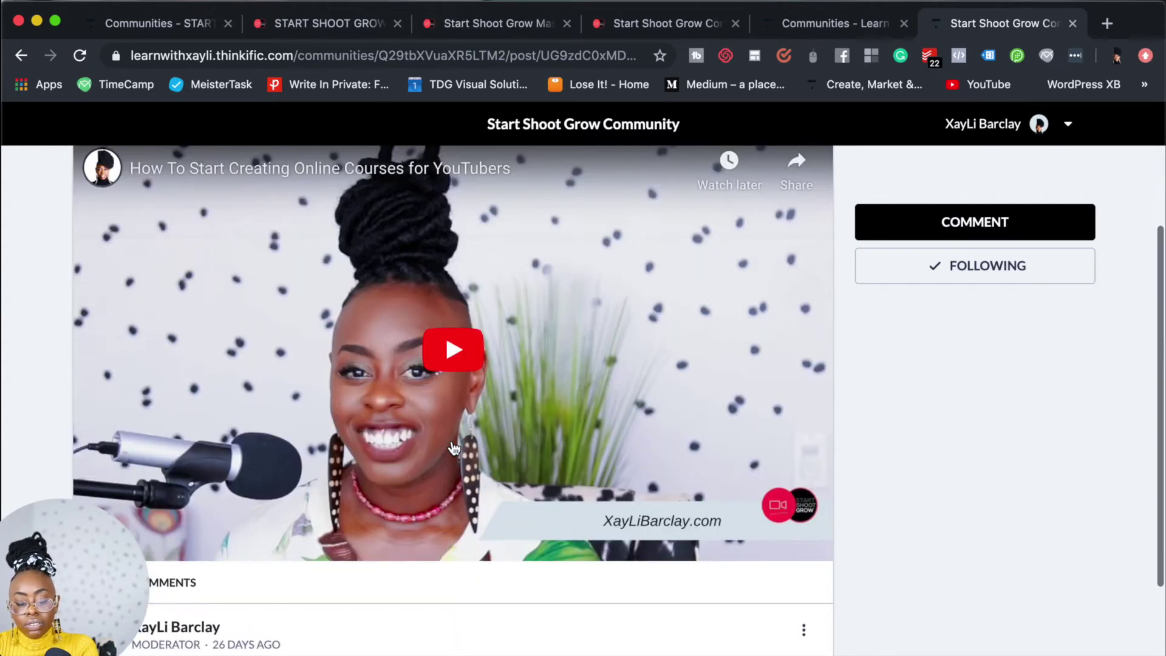
pyautogui.scroll(-2, 453, 448)
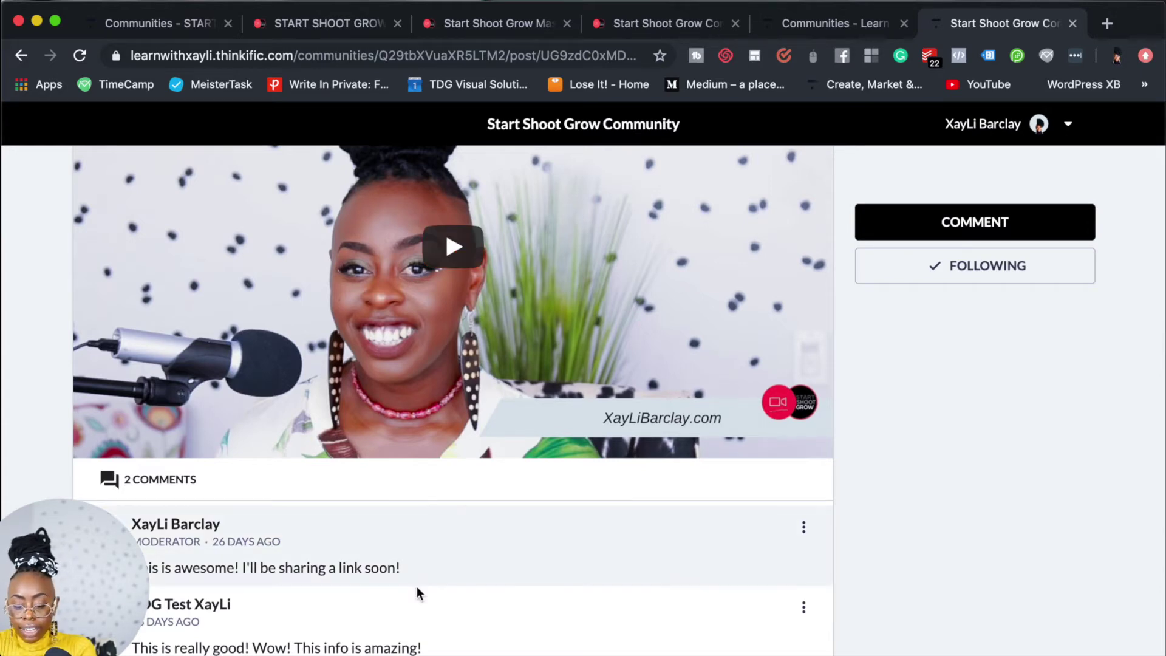
pyautogui.scroll(-3, 417, 589)
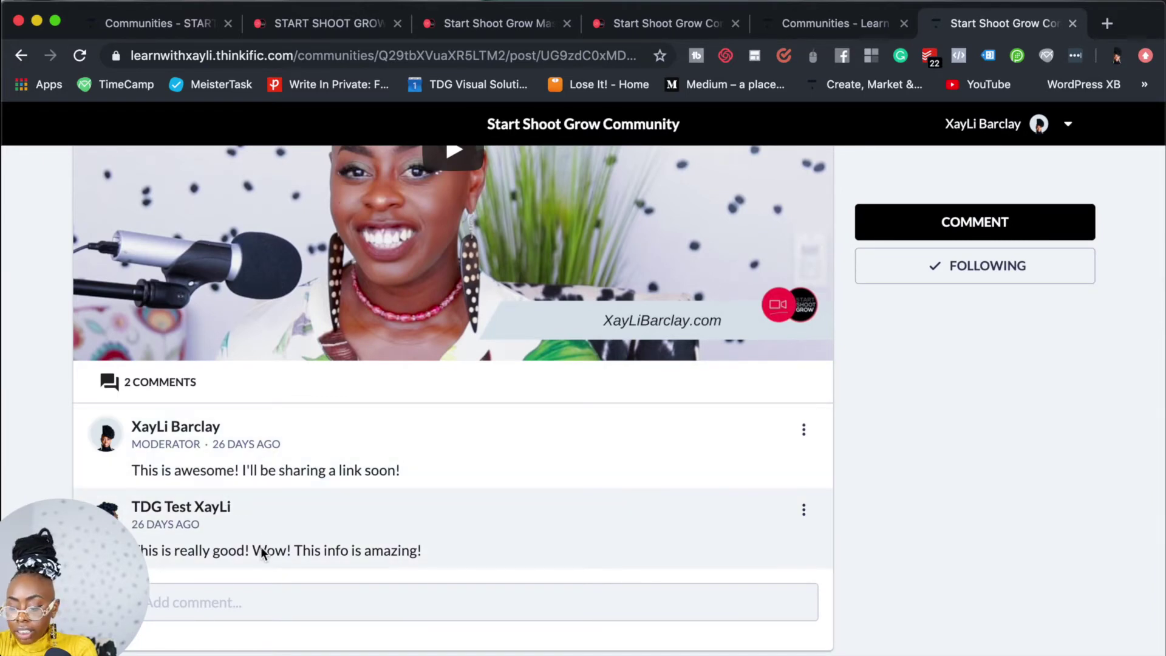
# - Review the embedded video 'How To Start Creating Online Courses for YouTubers' and the post's two comments
pyautogui.scroll(5, 265, 548)
pyautogui.scroll(1, 264, 548)
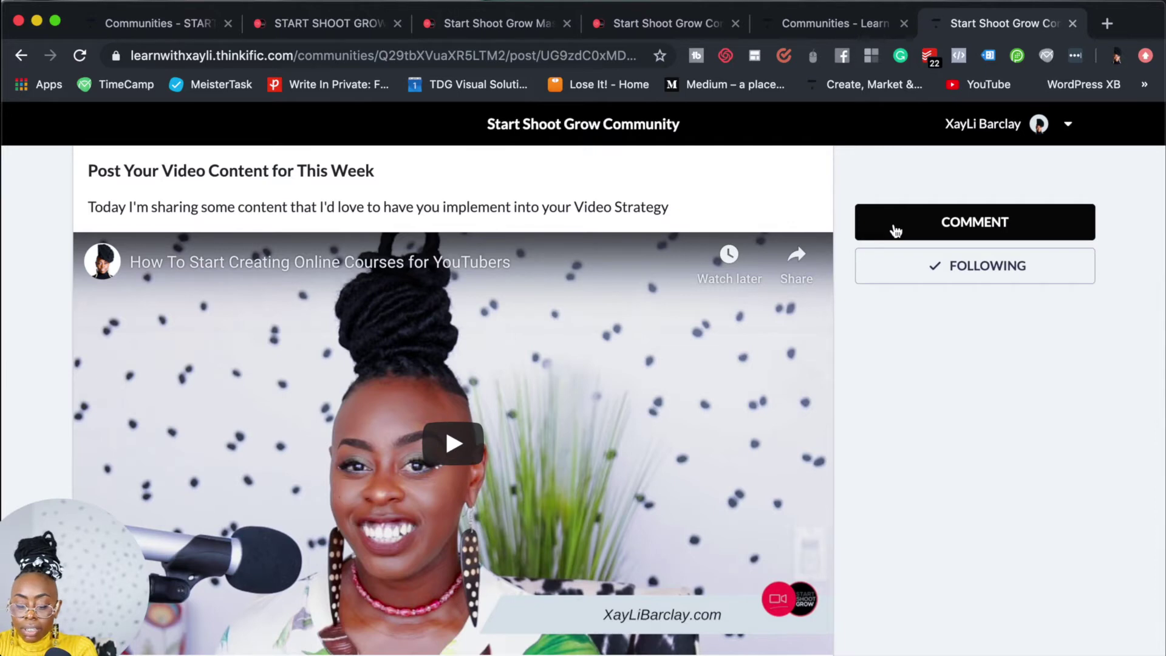
pyautogui.scroll(-5, 635, 603)
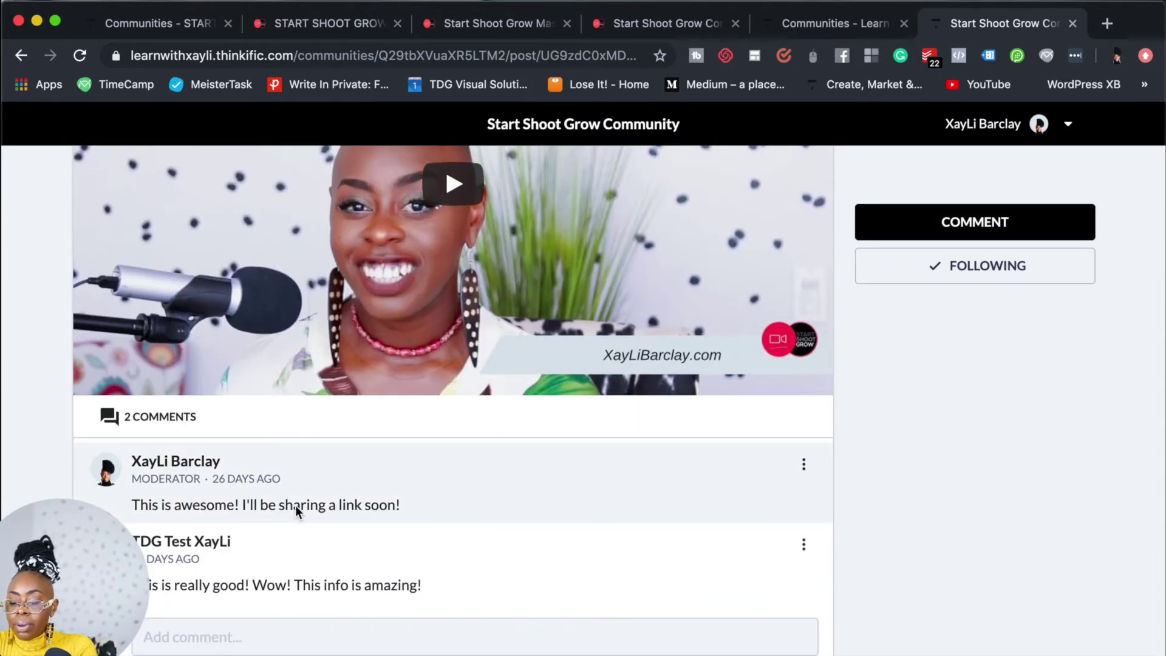
pyautogui.scroll(6, 295, 505)
pyautogui.scroll(-3, 295, 506)
pyautogui.scroll(-3, 295, 505)
pyautogui.scroll(3, 295, 505)
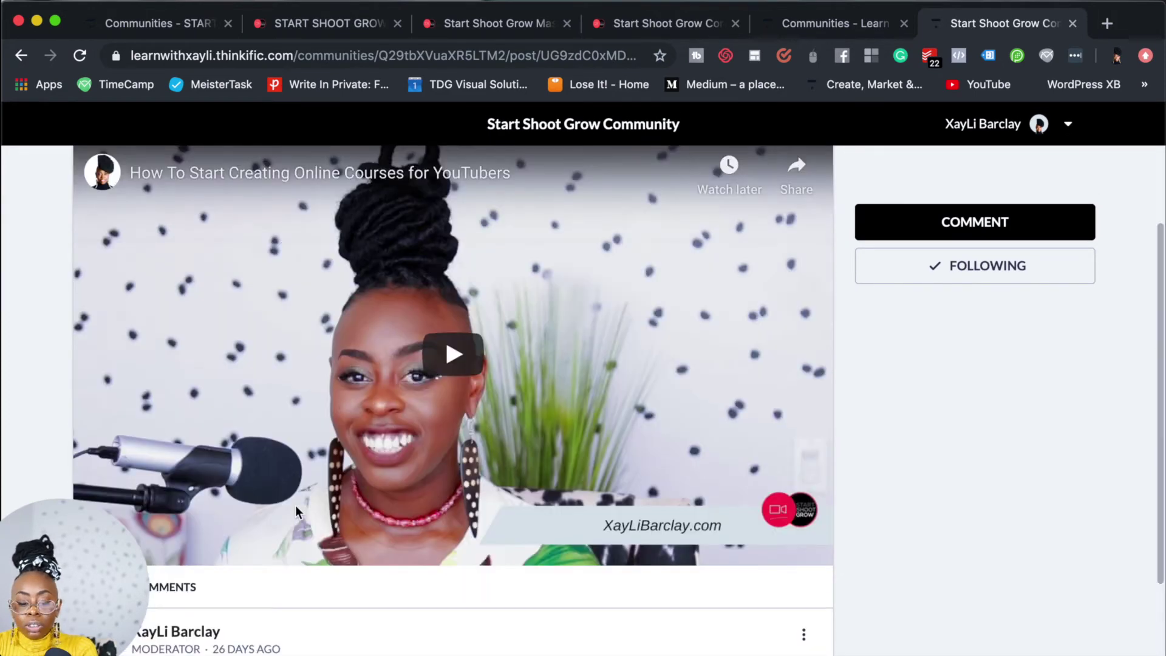
pyautogui.scroll(2, 295, 506)
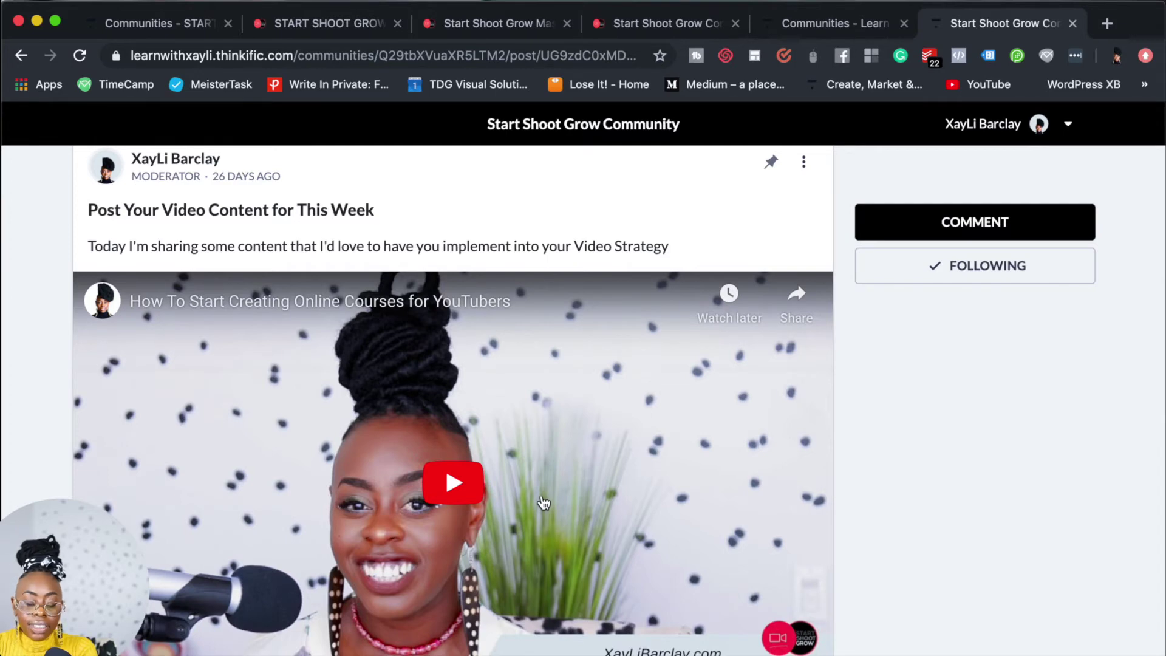
pyautogui.scroll(-1, 544, 503)
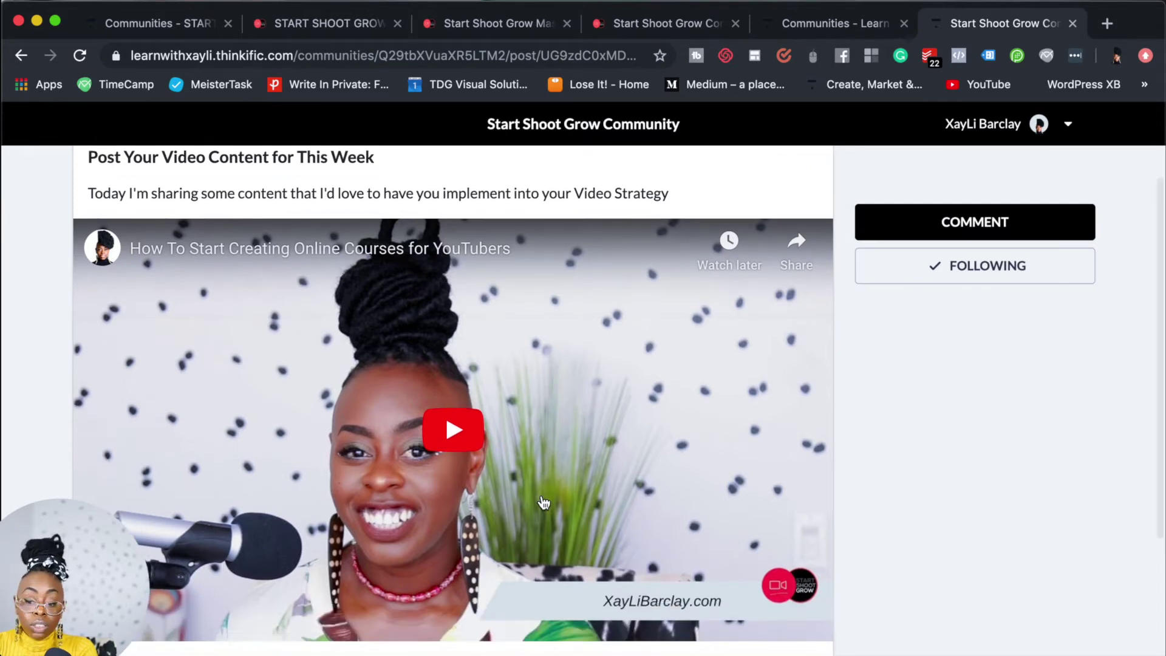